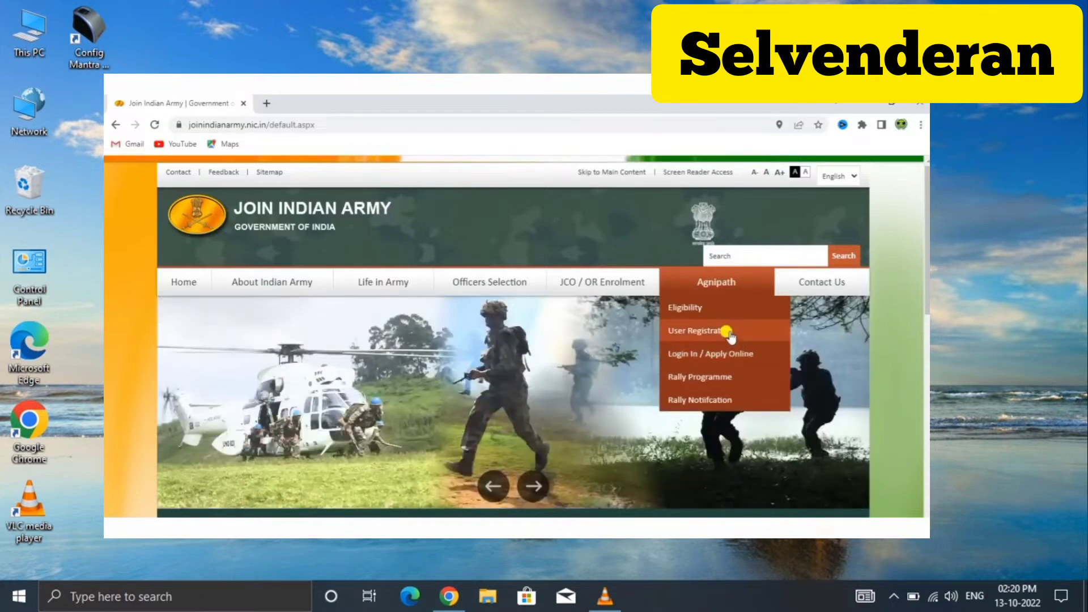
Open the Agniveer User Registration form and scroll past its instructions
left_click(730, 333)
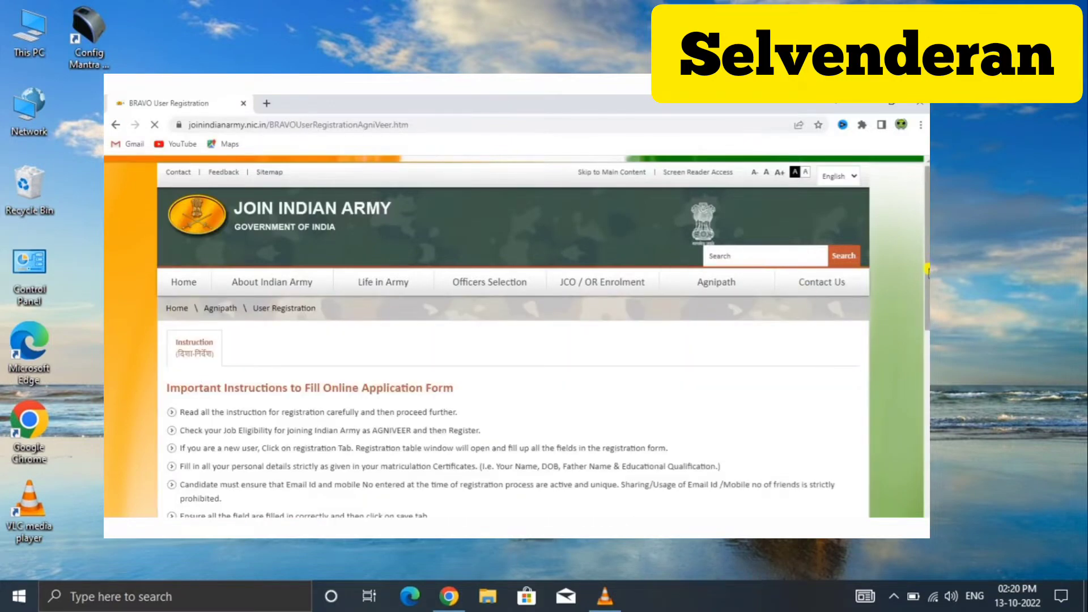
scroll(924, 336, "down", 3)
left_click_drag(925, 337, 916, 470)
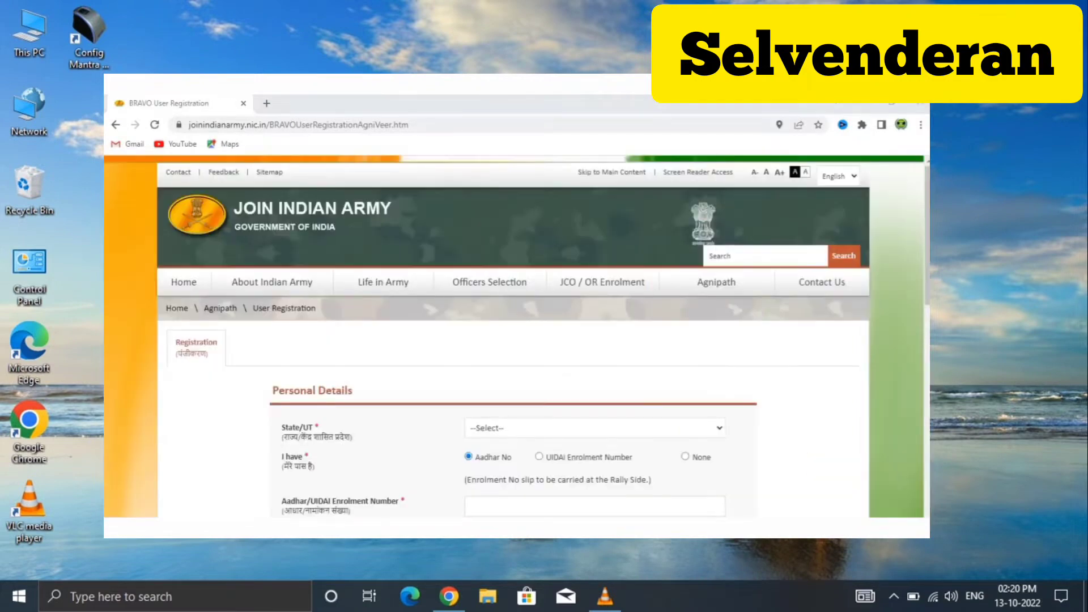
scroll(778, 402, "down", 3)
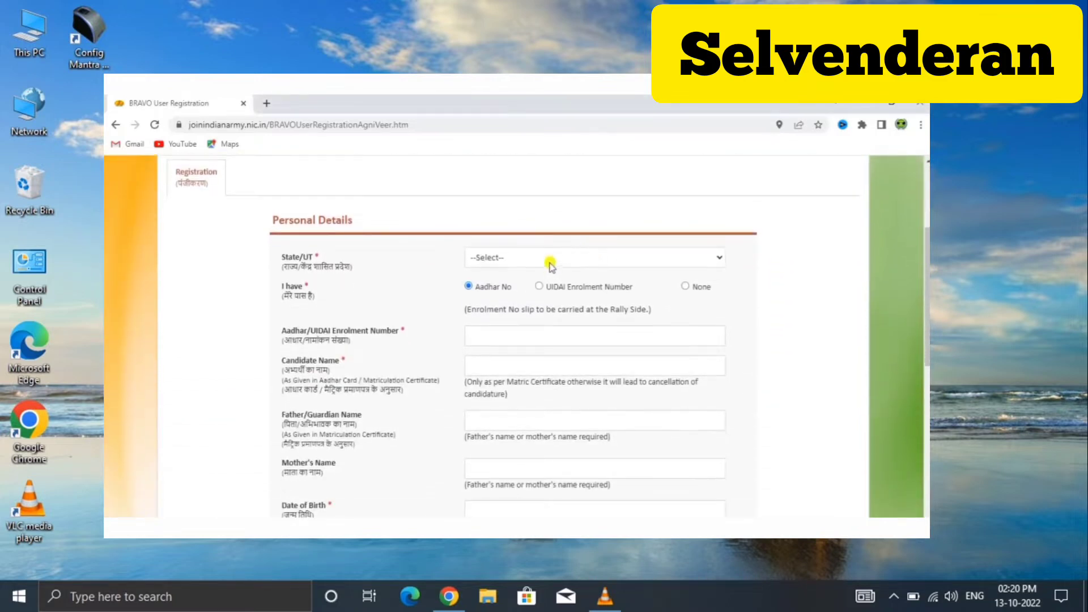
Set State/UT to TAMIL NADU and select the Aadhar number field
left_click(549, 262)
key("t")
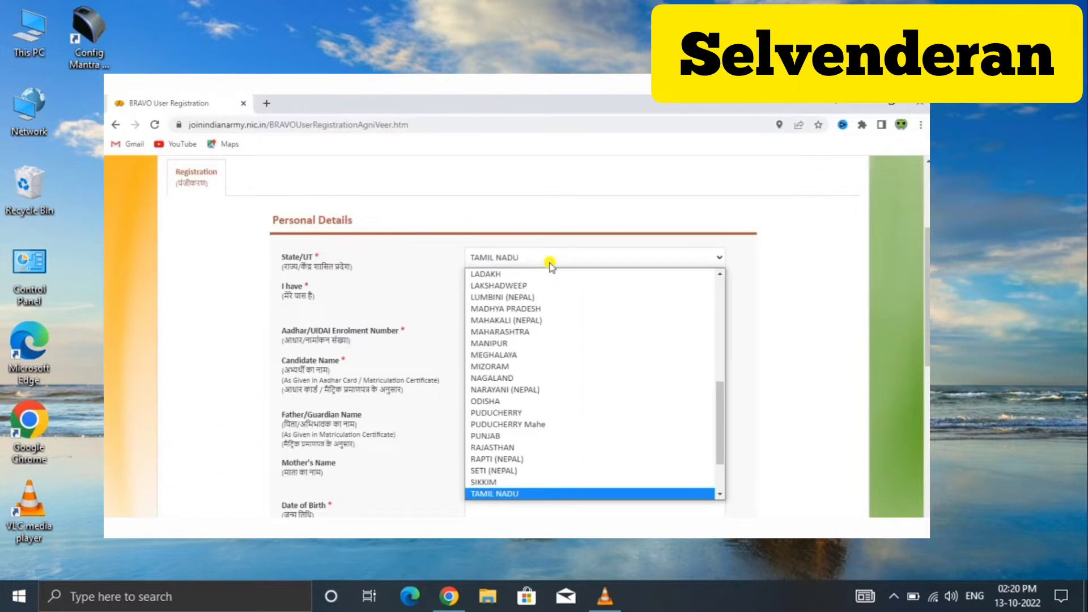
key("Return")
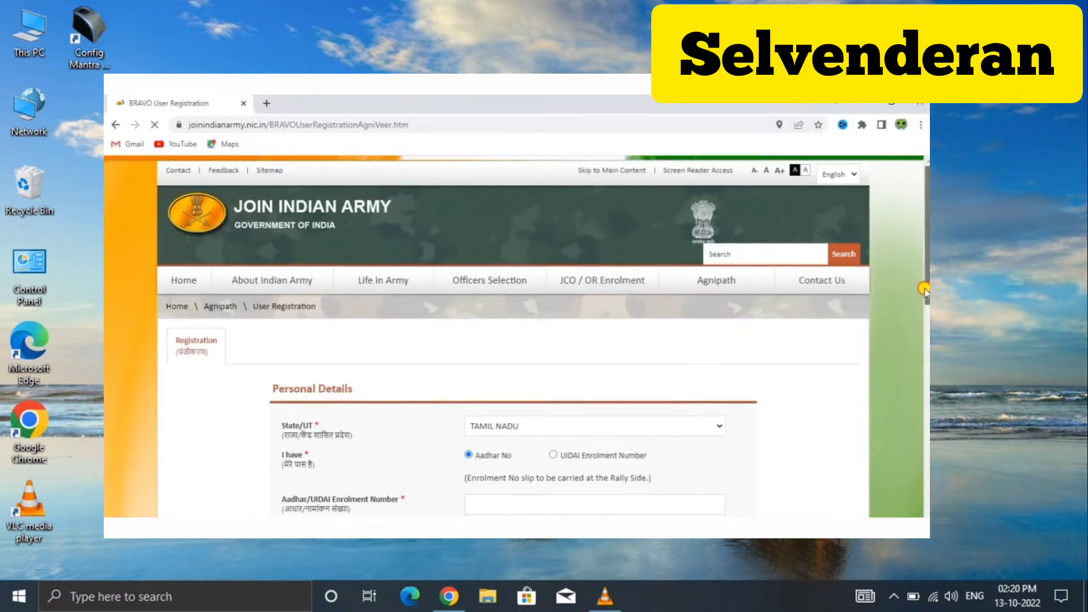
left_click_drag(924, 291, 923, 348)
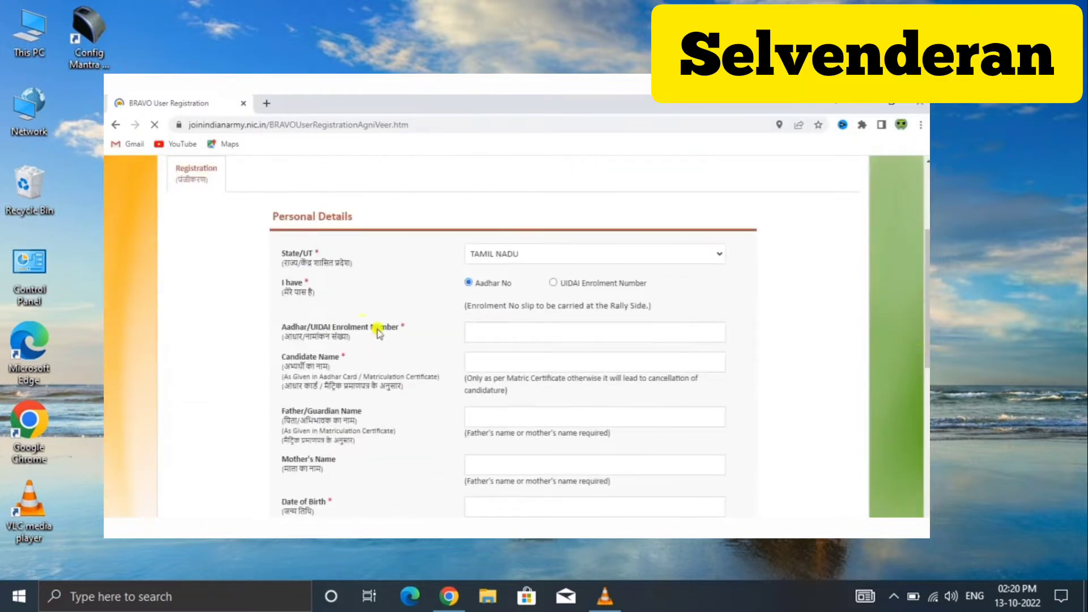
left_click(508, 335)
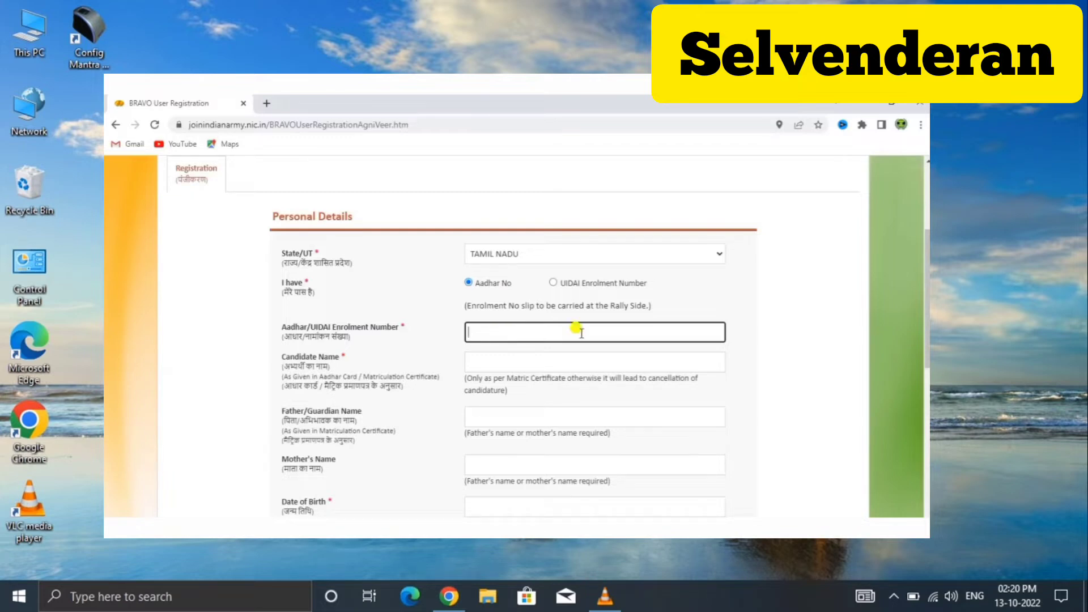
Fill in the candidate's name, father's name and mother's name
left_click(915, 316)
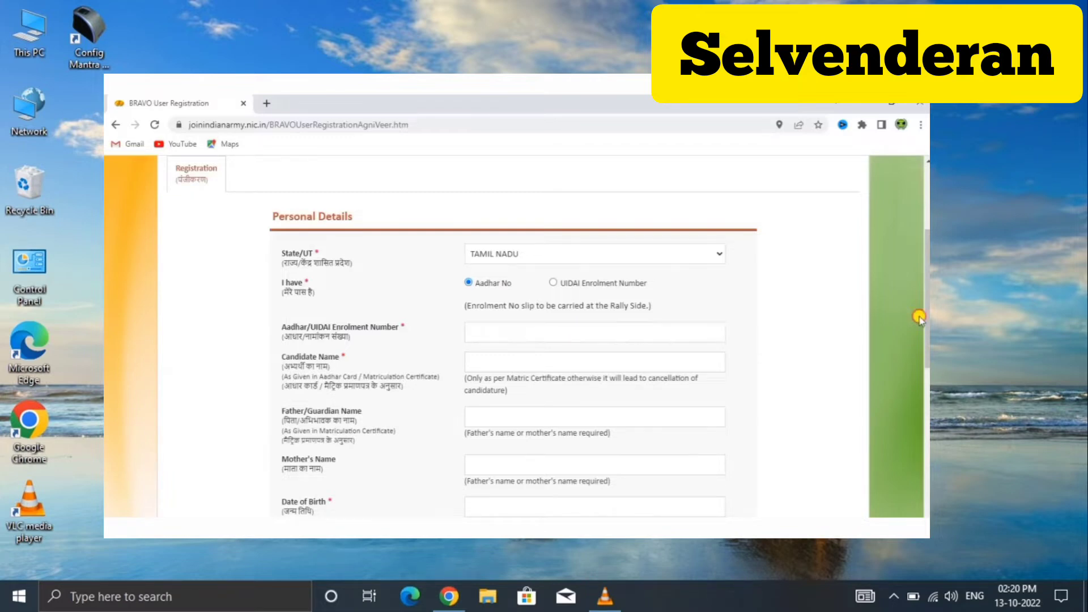
left_click(562, 365)
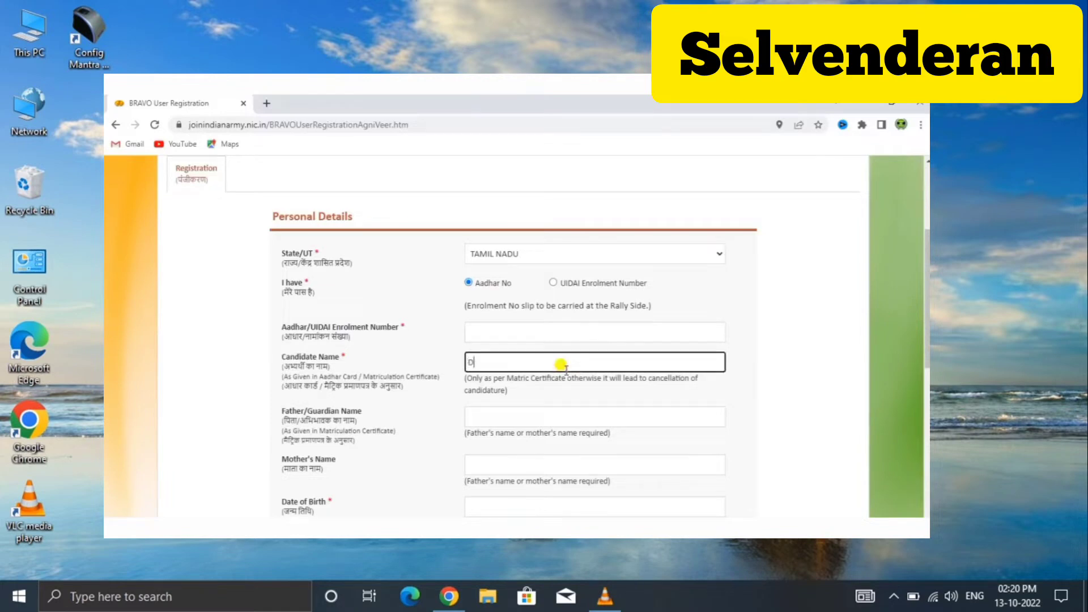
left_click(539, 415)
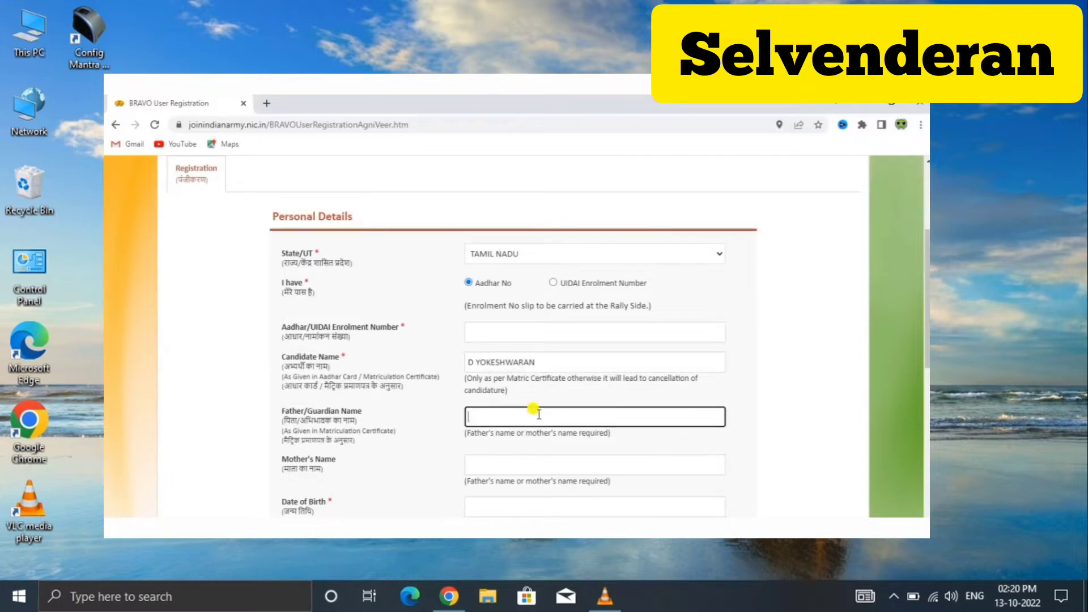
type("DURAI")
key("Tab")
type("MALA")
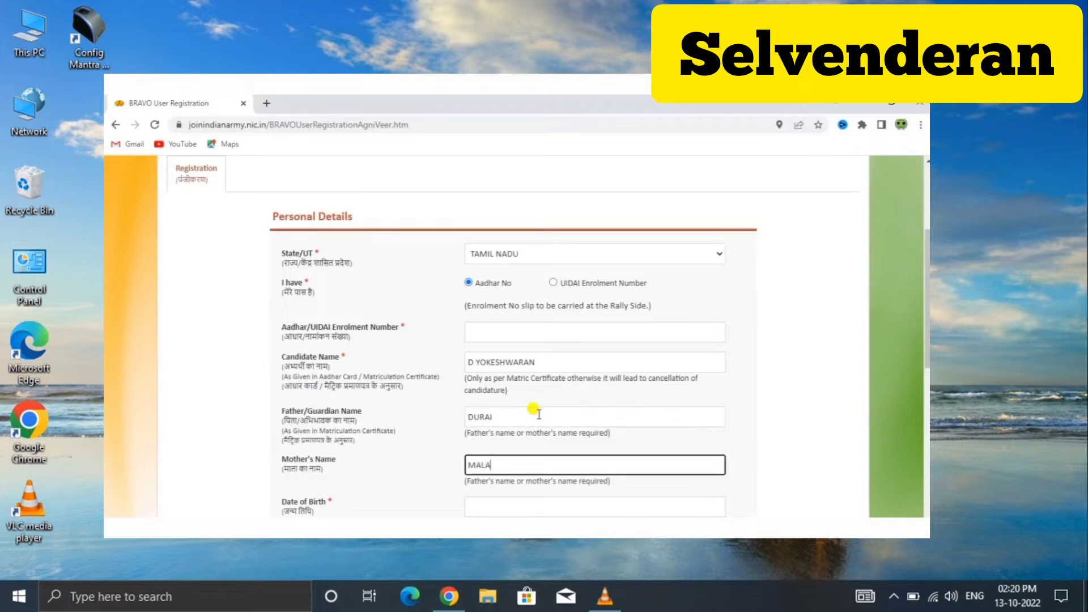
type("THI")
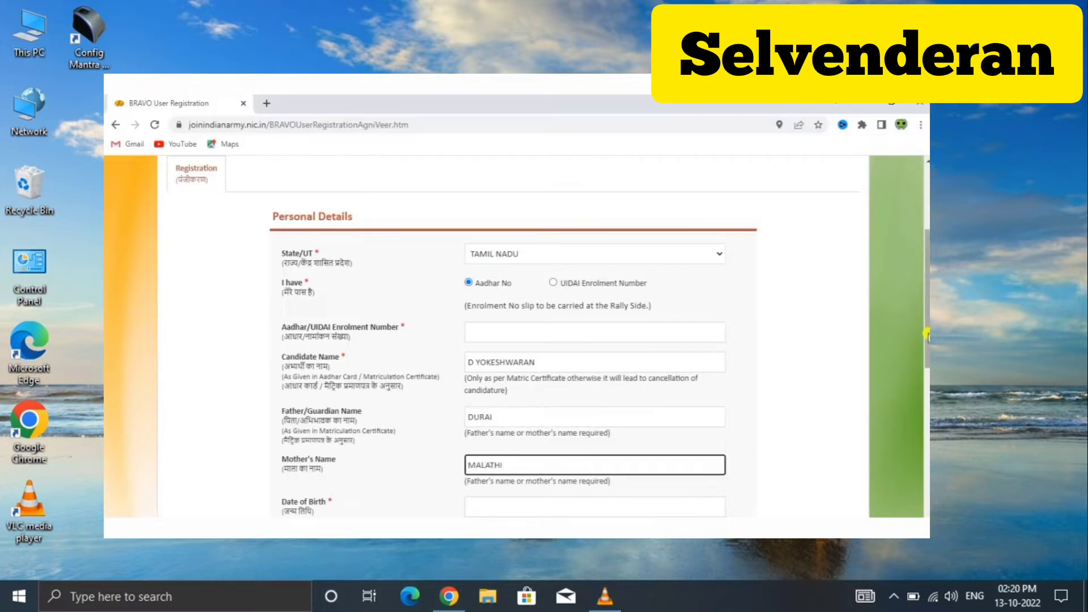
Pick 15 November 2004 as the date of birth in the calendar
left_click_drag(926, 335, 918, 392)
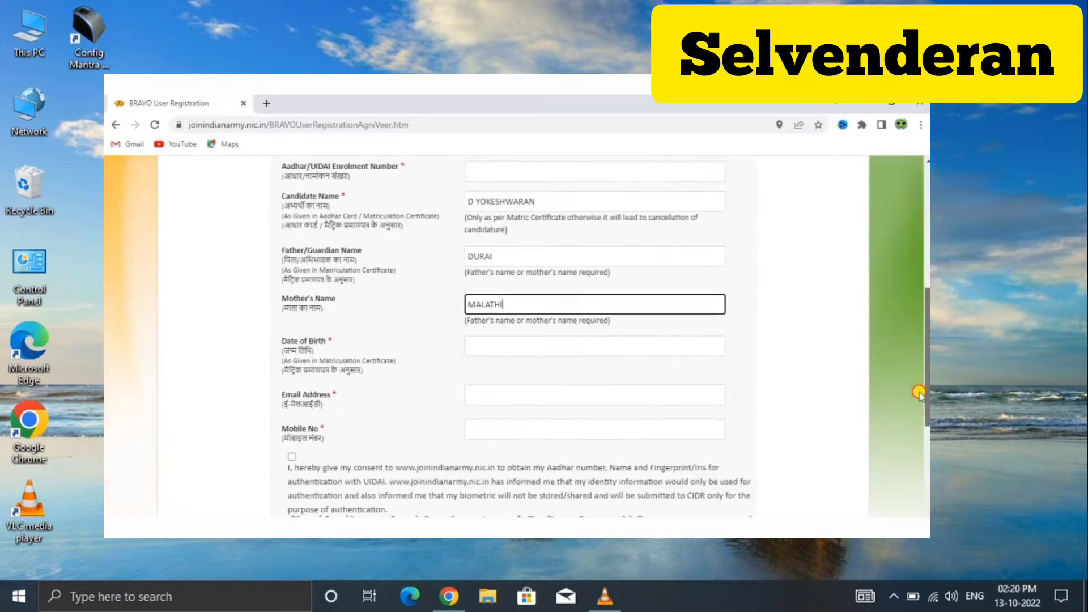
left_click(603, 352)
left_click(576, 372)
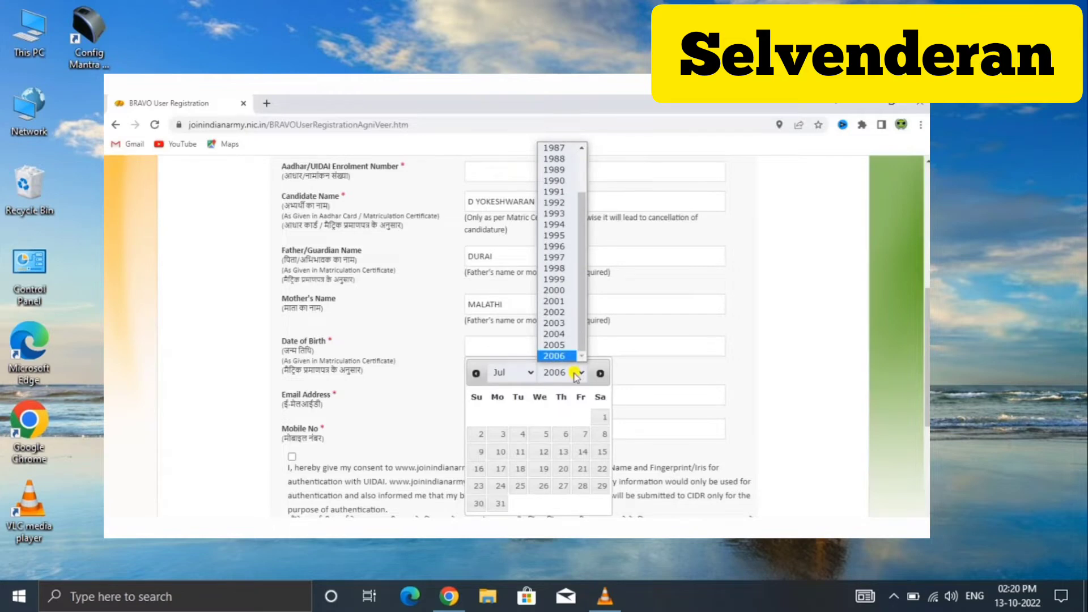
left_click(556, 334)
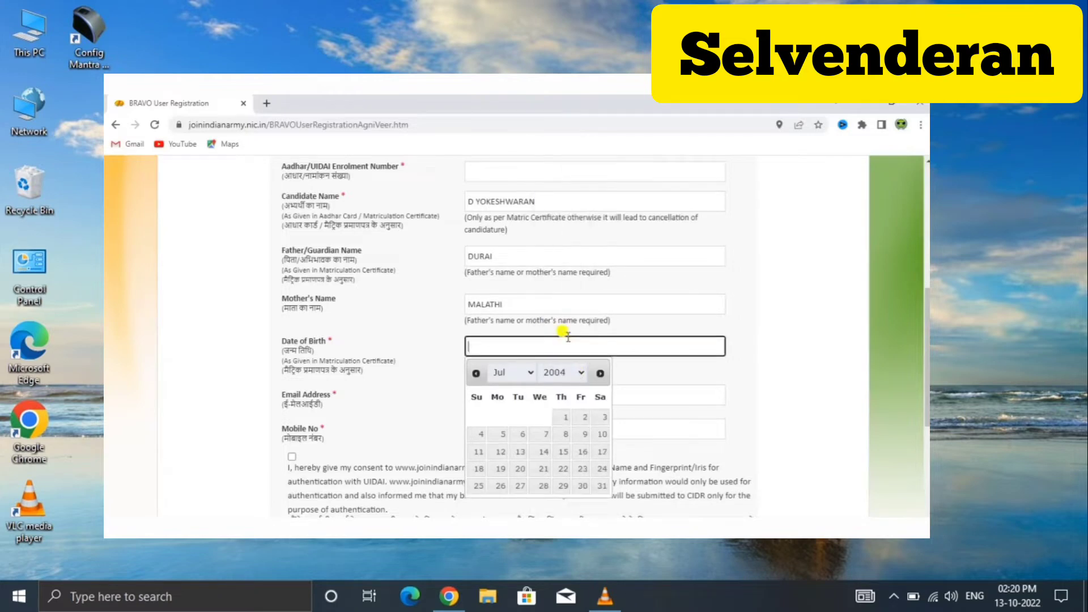
left_click(509, 374)
left_click(501, 498)
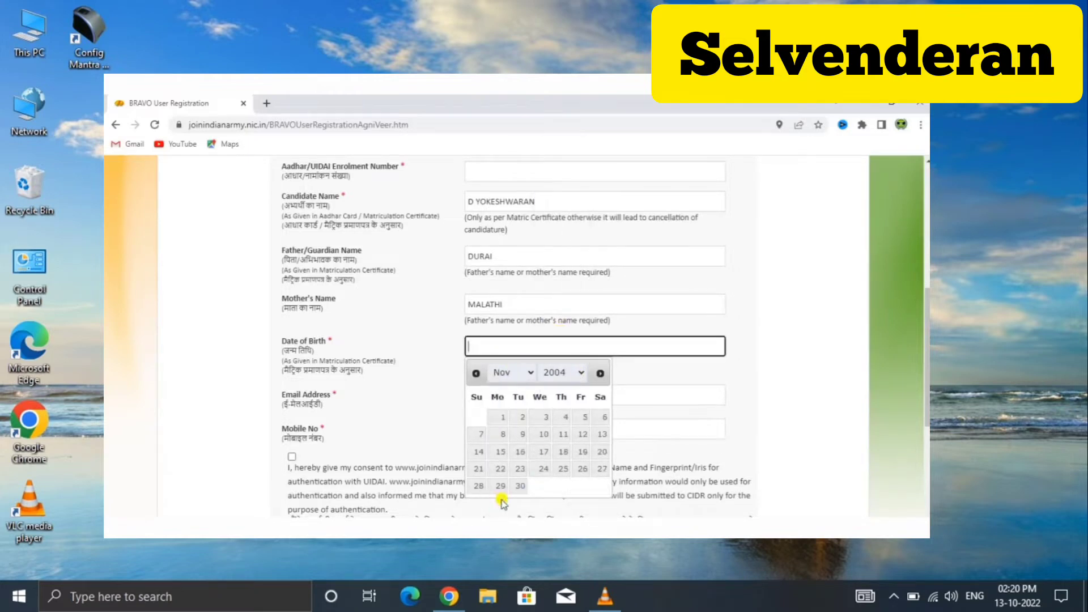
left_click(500, 451)
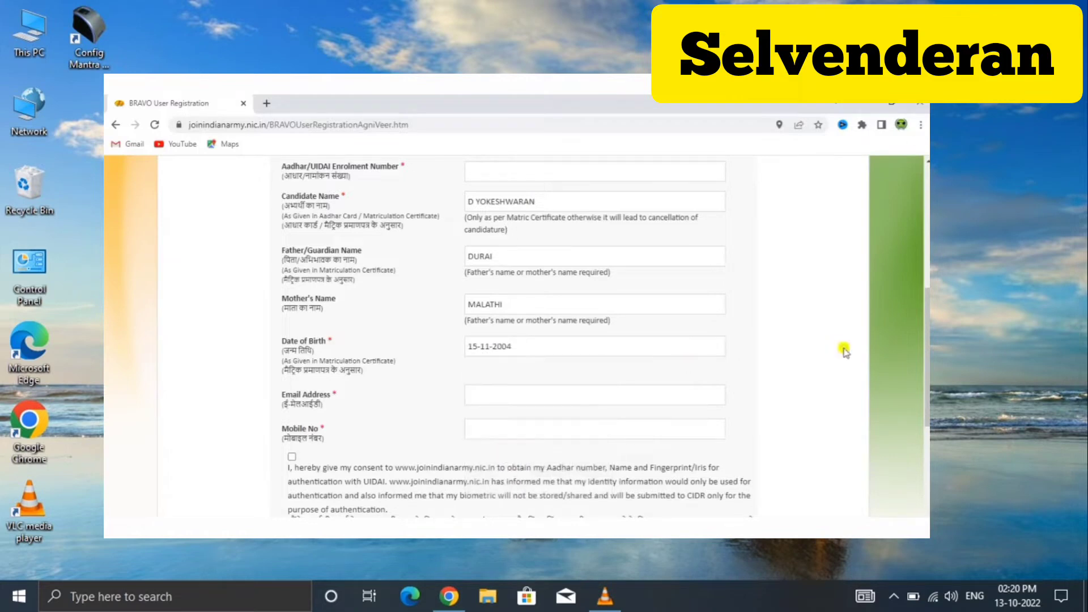
left_click_drag(924, 381, 923, 420)
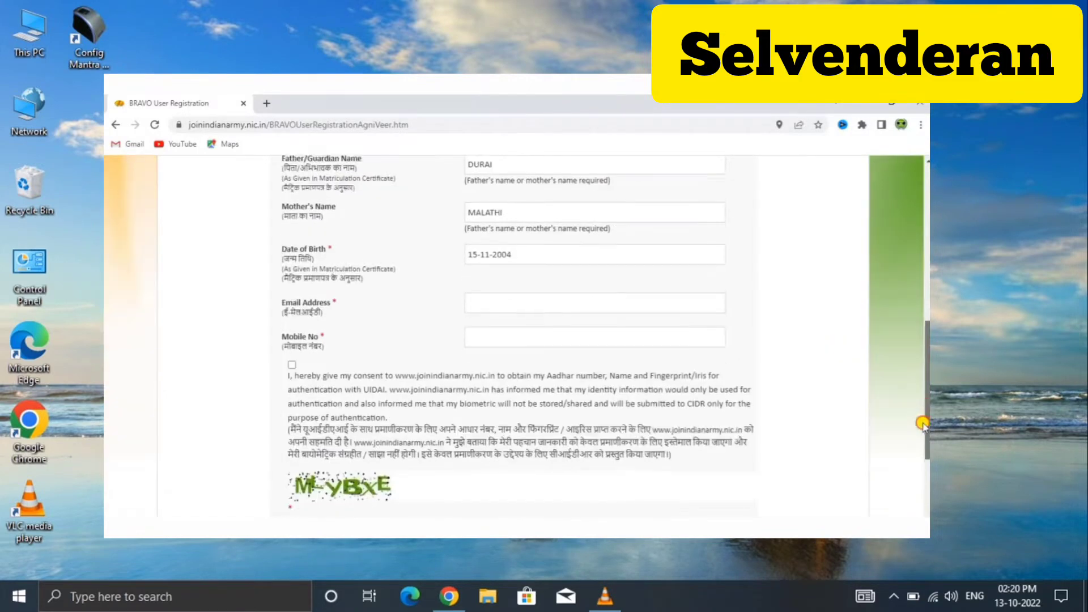
Enter the candidate's e-mail address and mobile number and tick the Aadhar consent box
left_click(592, 305)
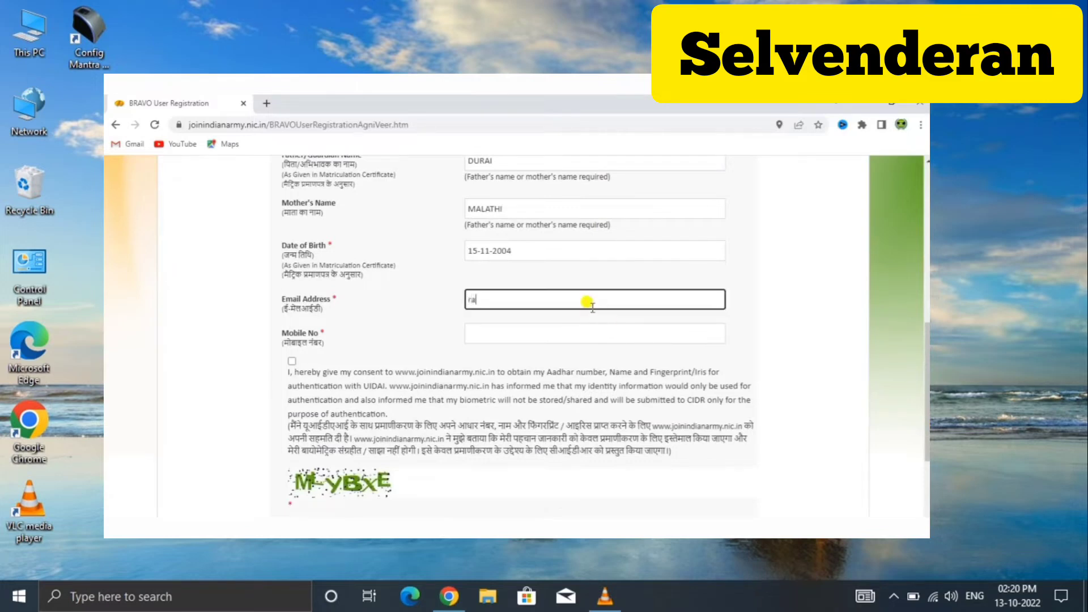
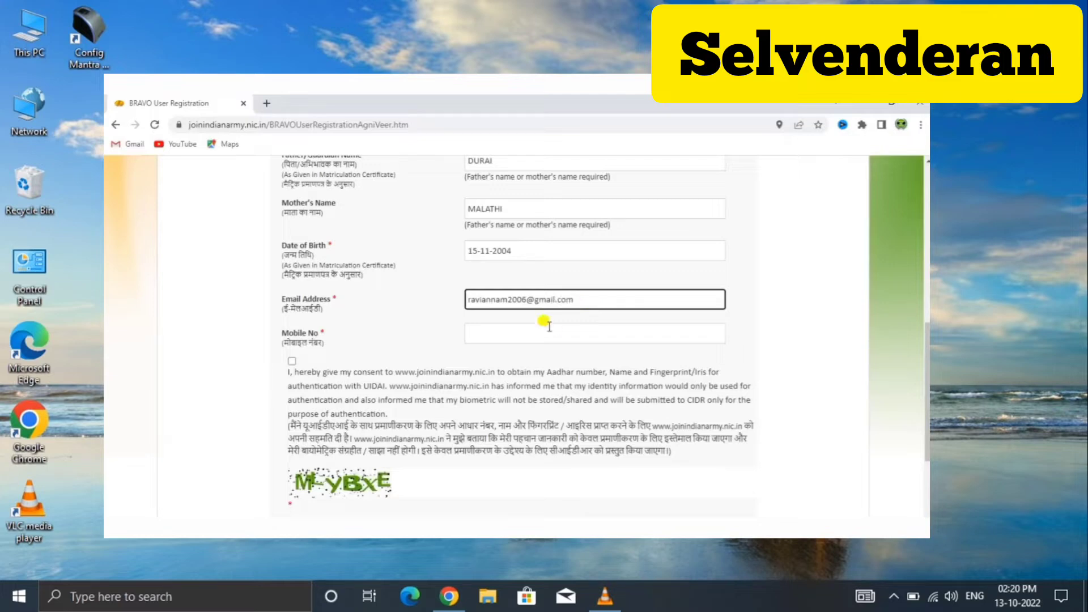
left_click(551, 334)
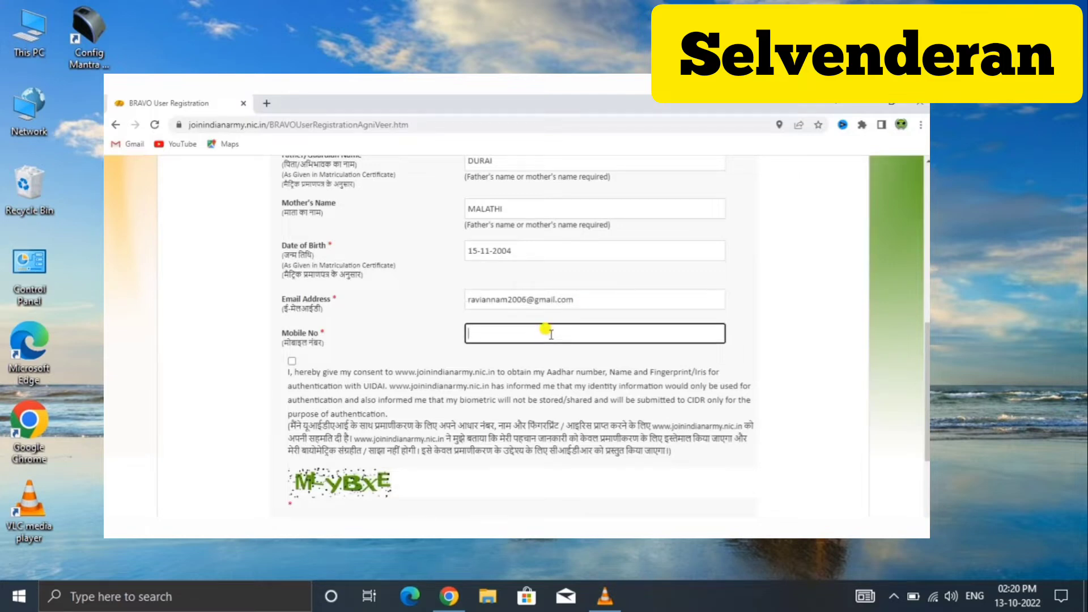
left_click(678, 372)
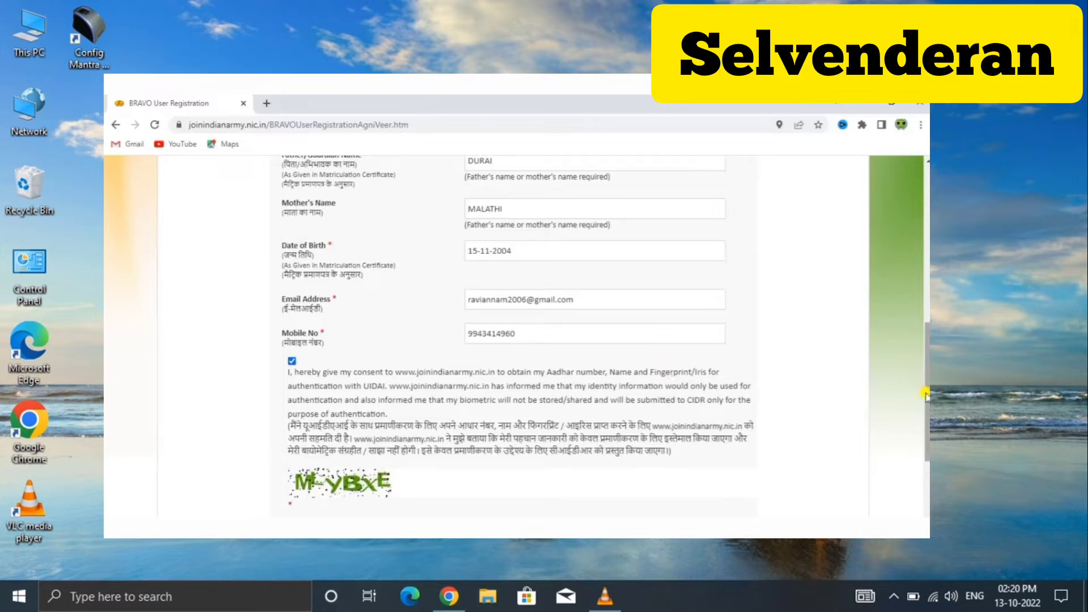
Fill in the captcha text and submit the registration form
left_click_drag(925, 395, 924, 426)
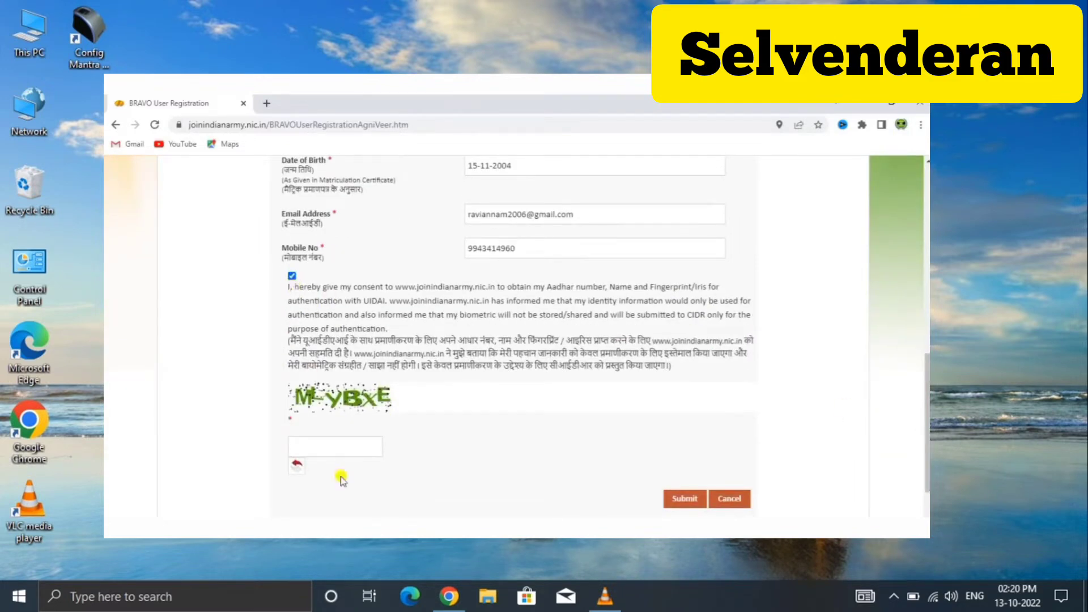
left_click(342, 449)
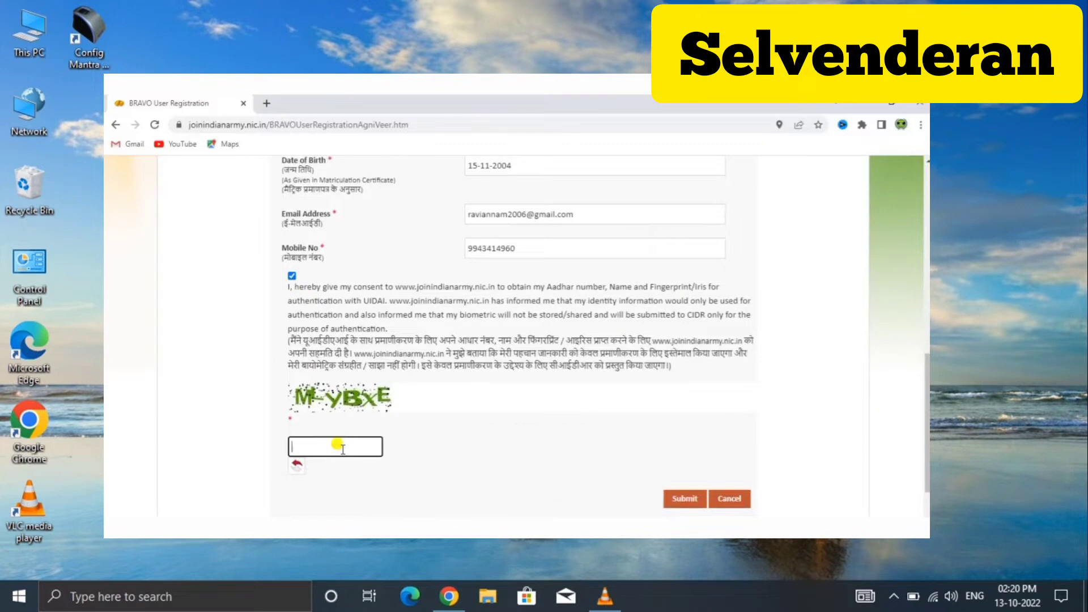
type("MLYBXE")
left_click(675, 499)
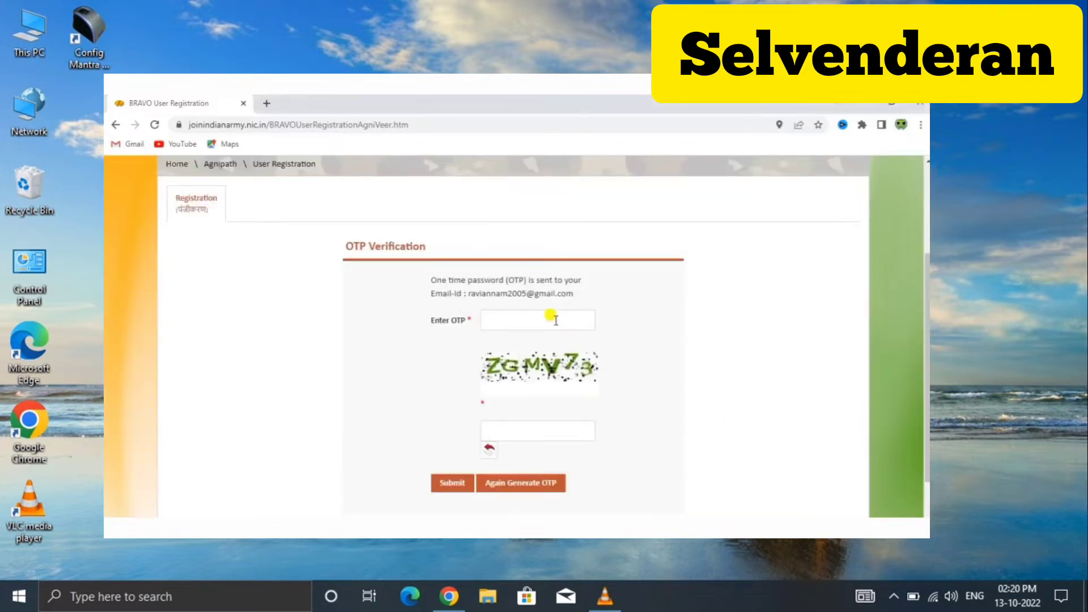
Enter the received one-time password and the captcha text, then submit for verification
left_click(555, 321)
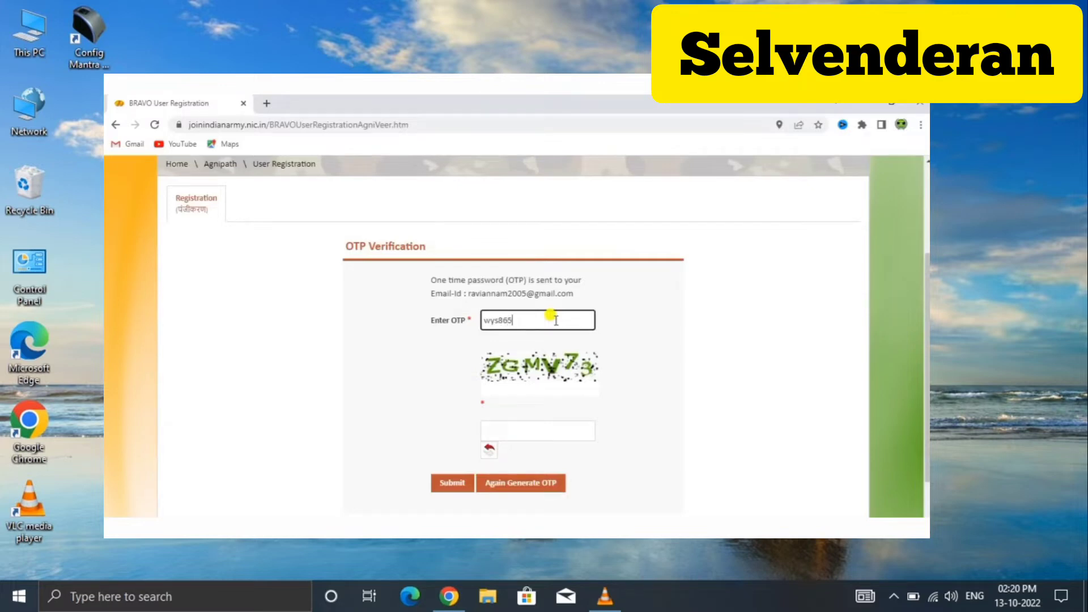
left_click(536, 429)
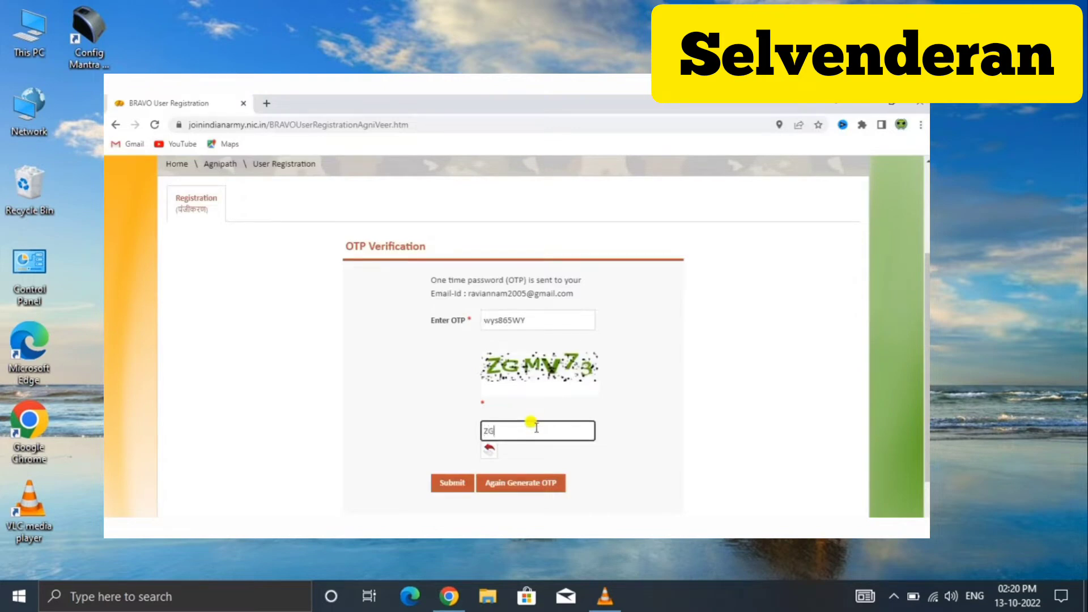
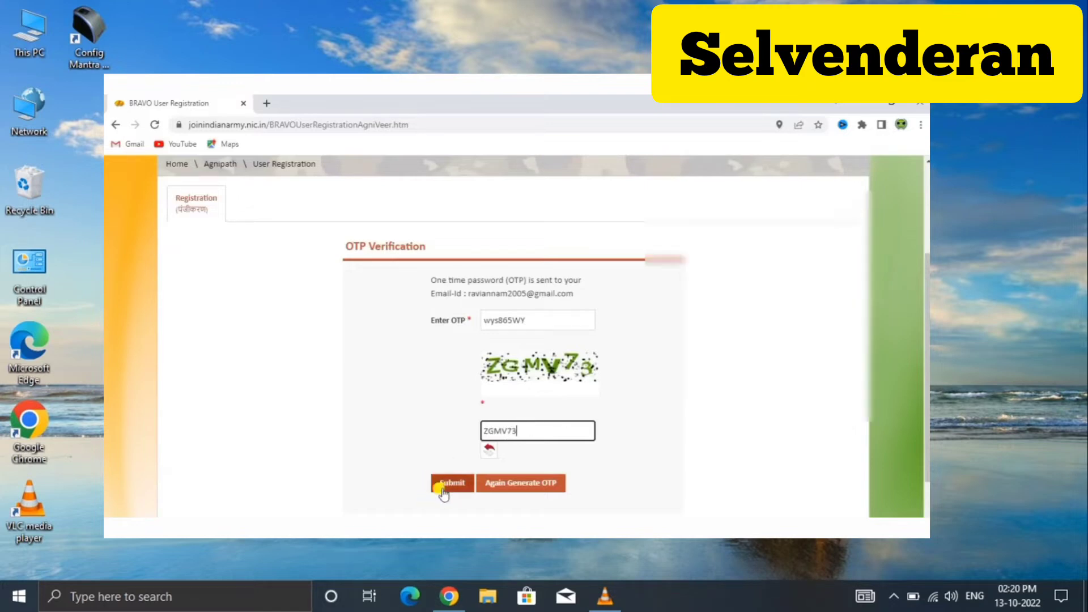
key("Return")
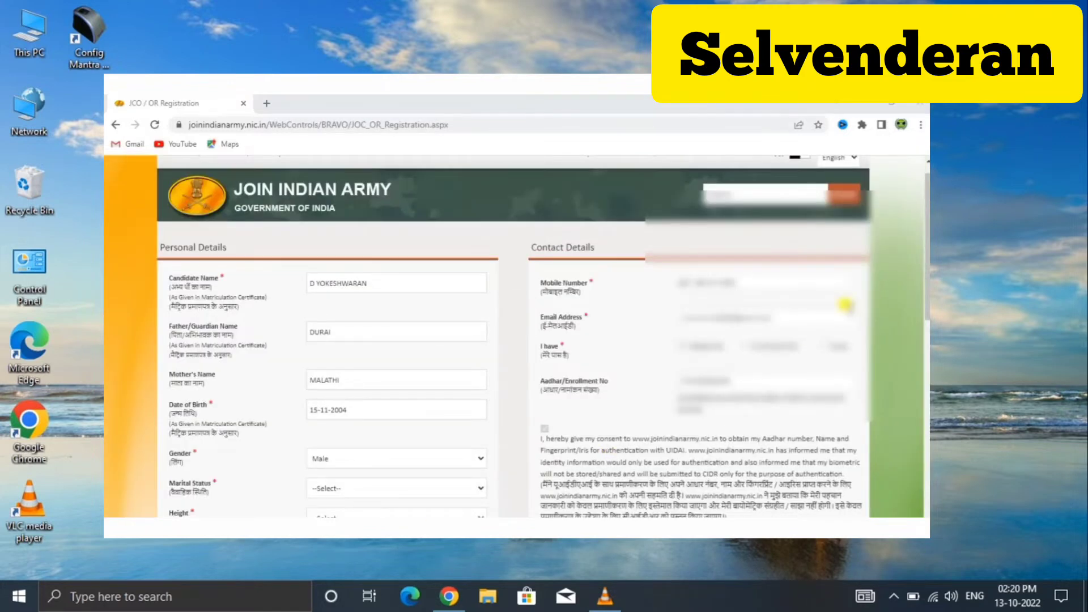
Set marital status to Unmarried and height to 170
scroll(928, 304, "down", 3)
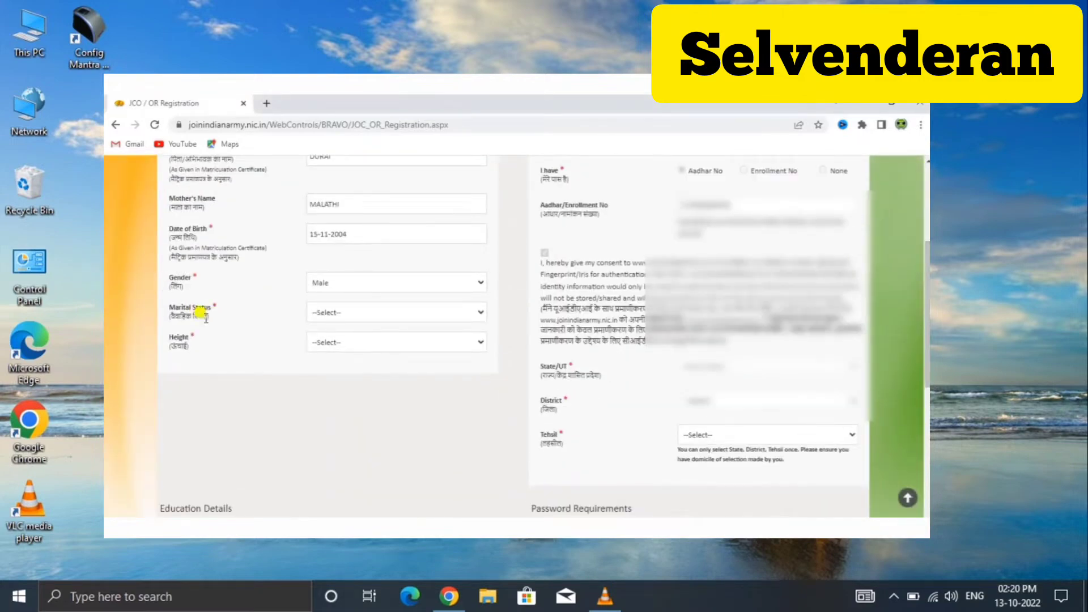
left_click(391, 313)
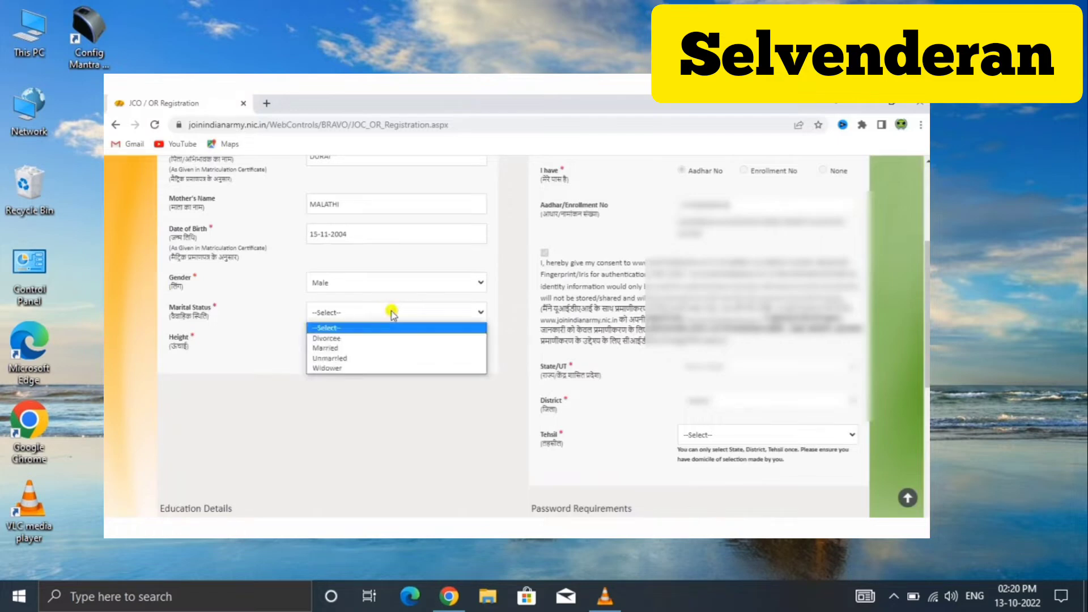
left_click(368, 359)
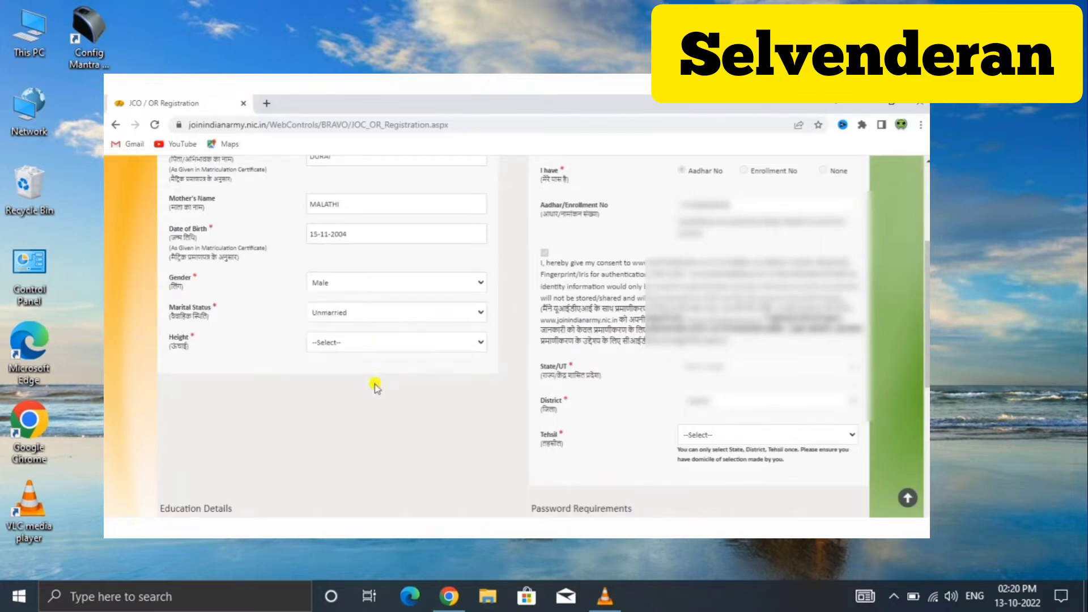
left_click(336, 343)
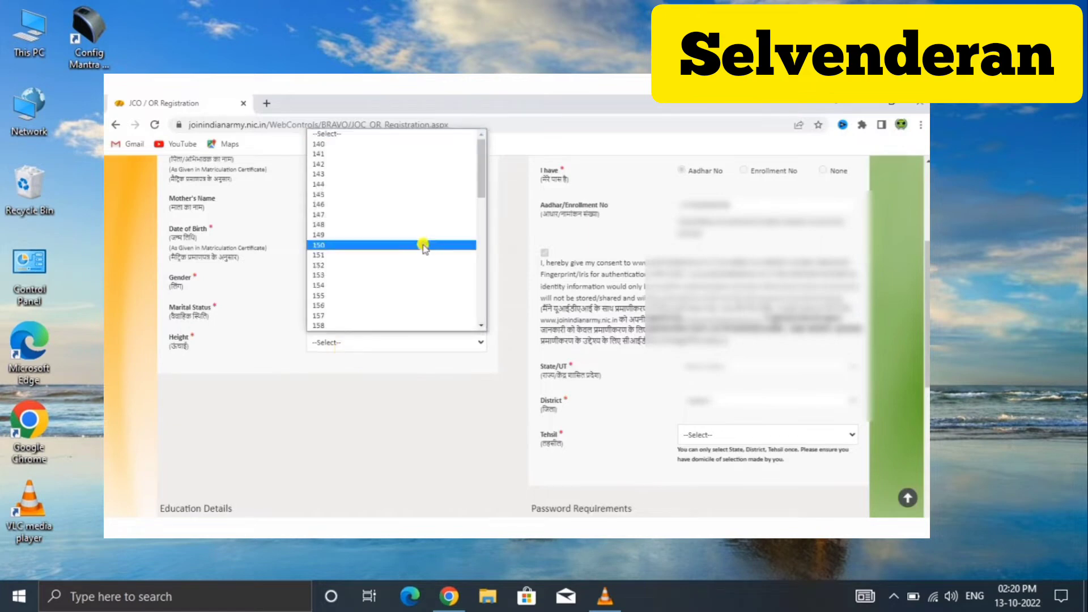
left_click_drag(481, 181, 481, 244)
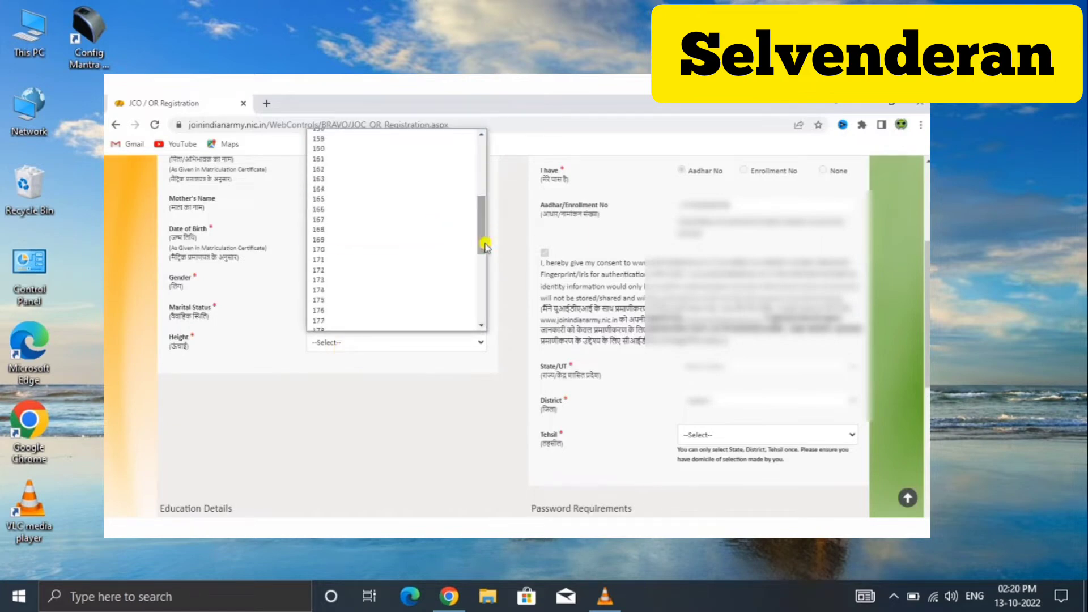
left_click(322, 250)
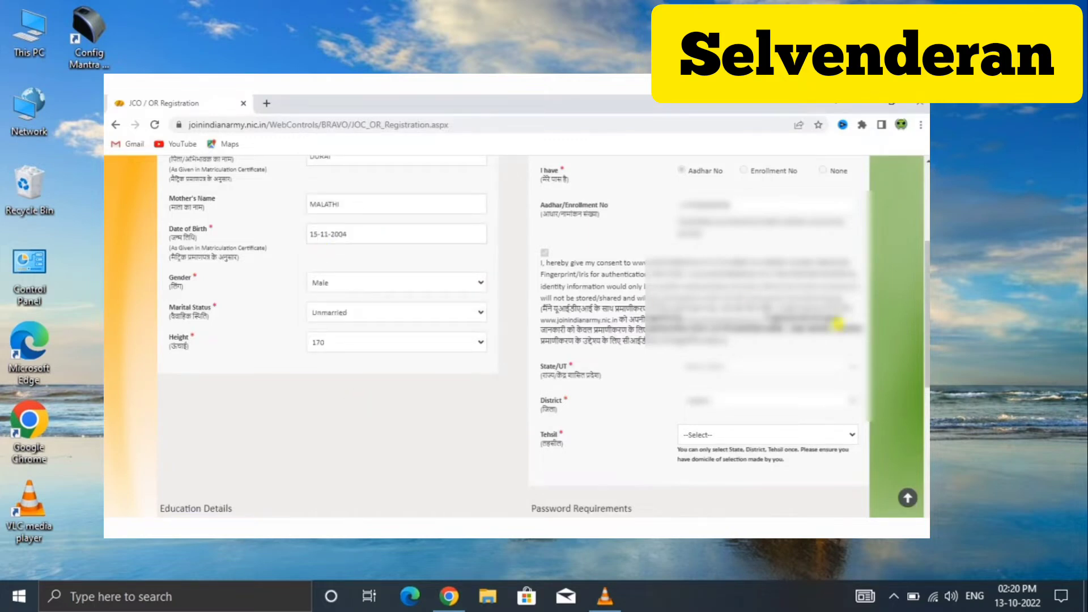
Choose NAGAPATTINAM as the district and Nagapattinam as the tehsil
left_click_drag(926, 370, 928, 396)
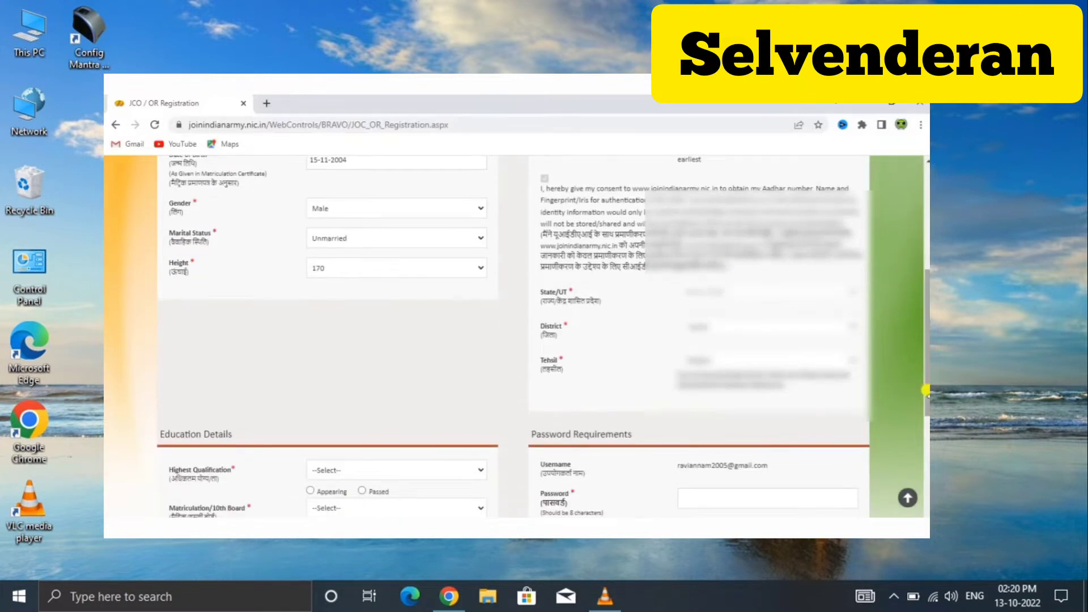
left_click(784, 329)
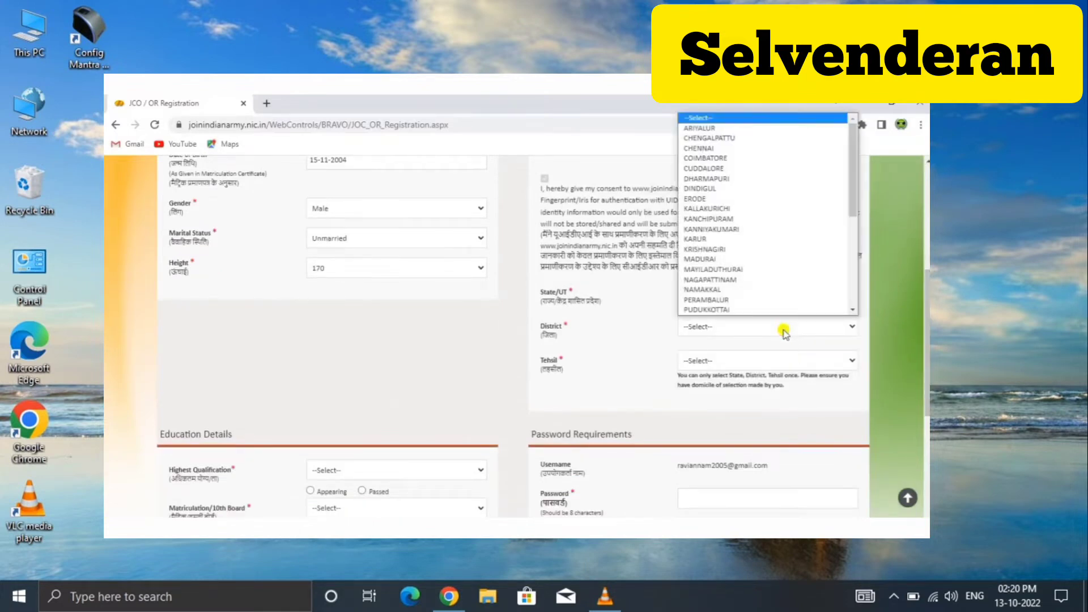
left_click(746, 280)
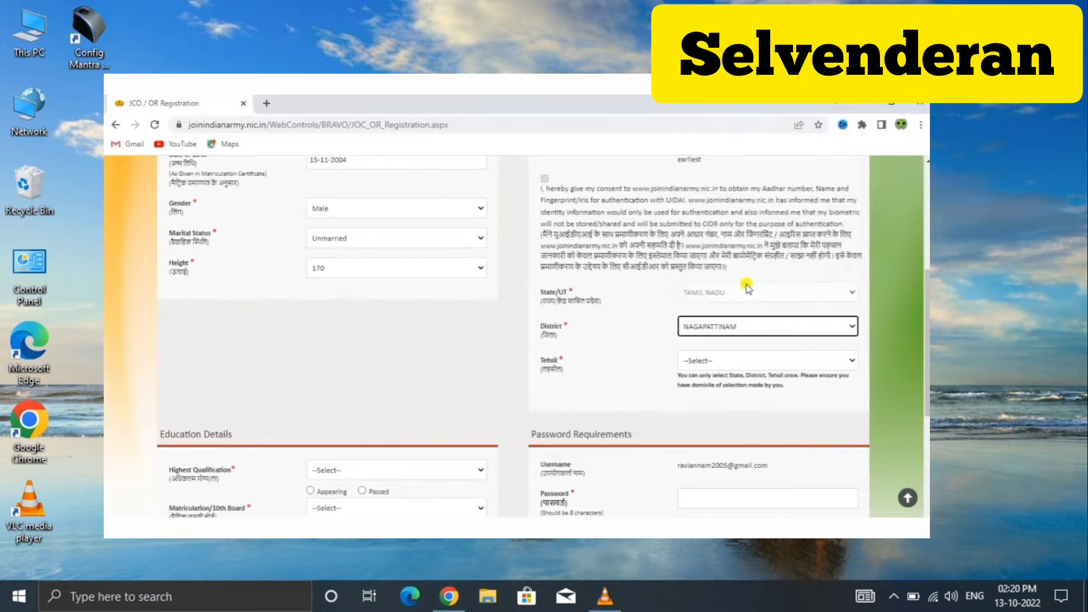
left_click(739, 359)
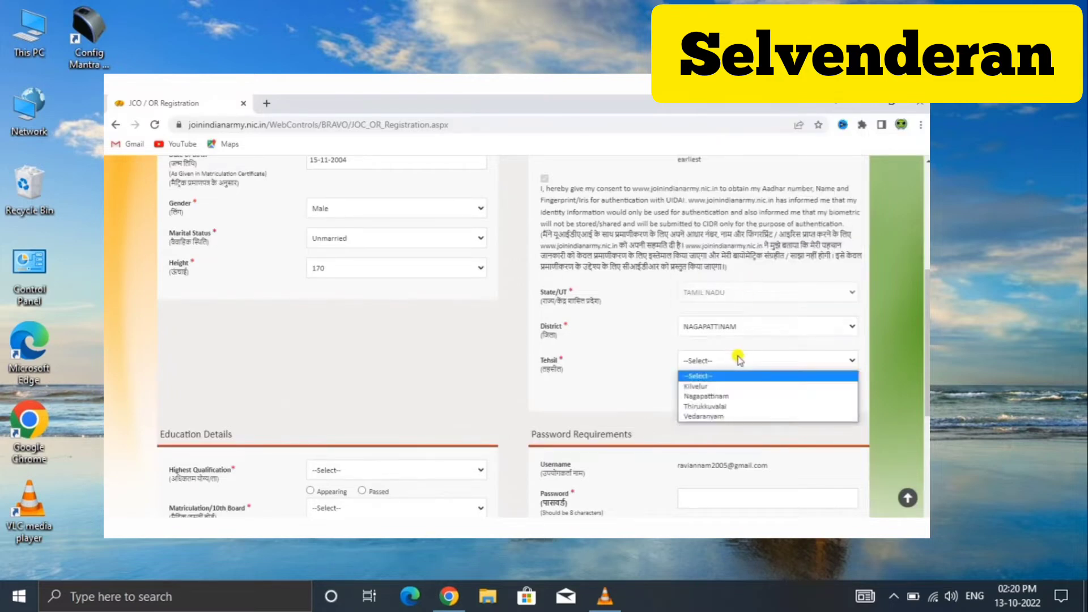
left_click(730, 396)
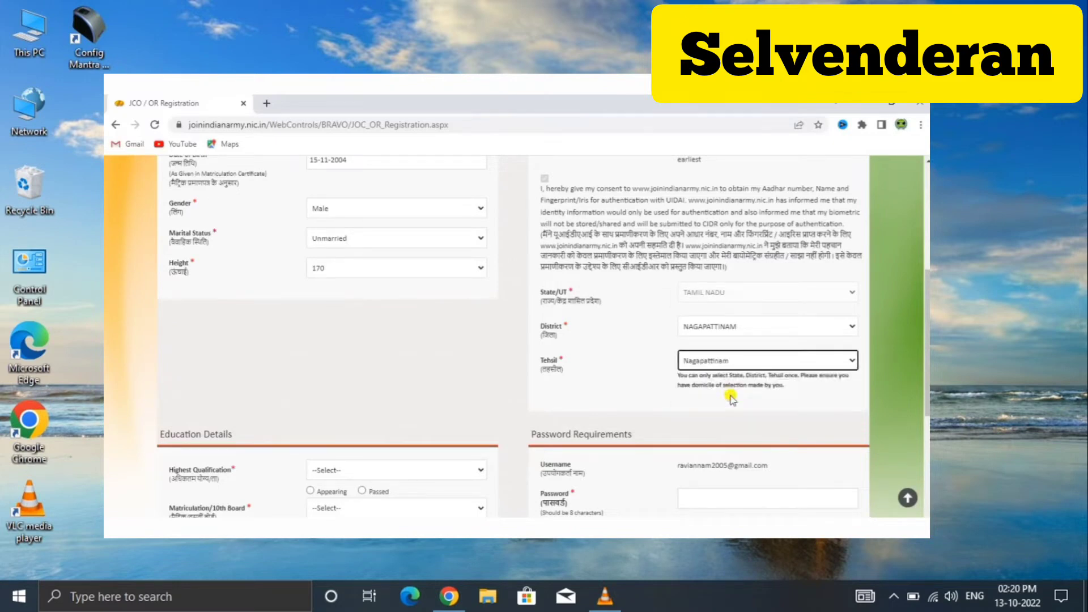
scroll(731, 398, "down", 3)
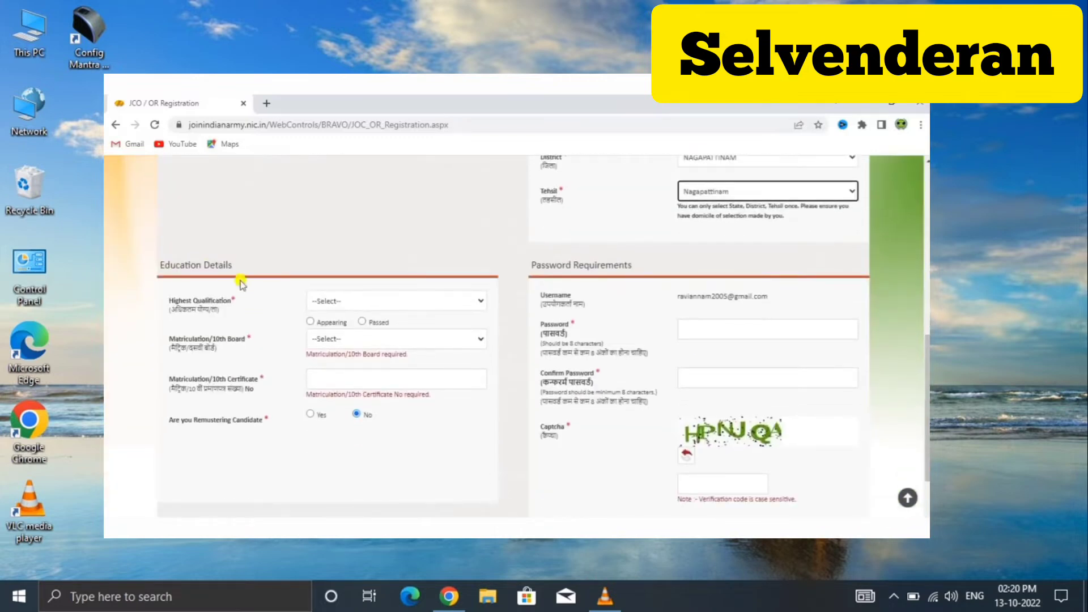
Set highest qualification to 12th and mark it as Passed
left_click(347, 302)
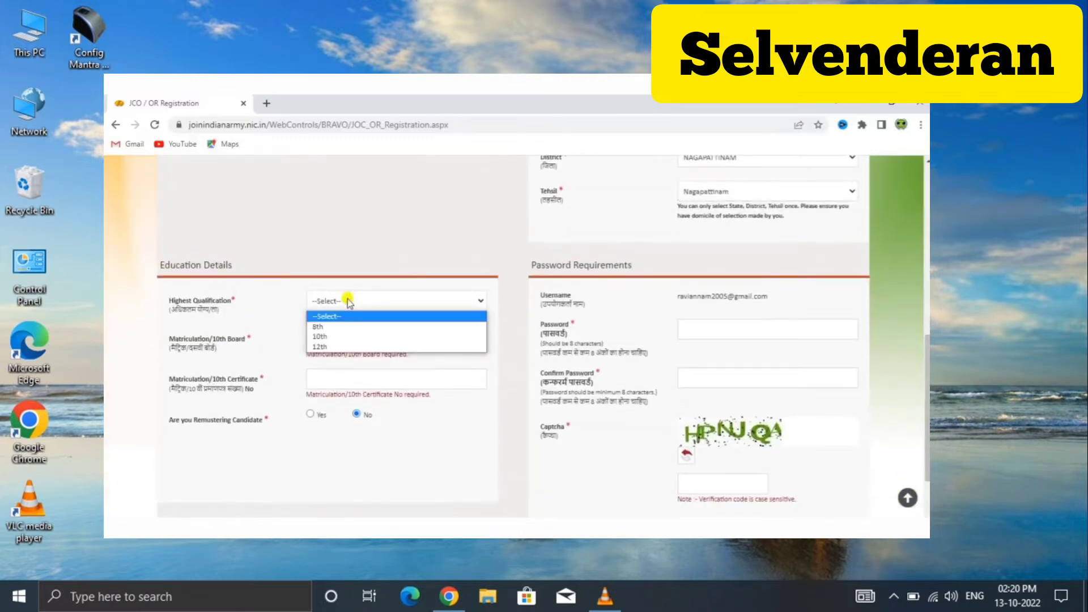
left_click(343, 345)
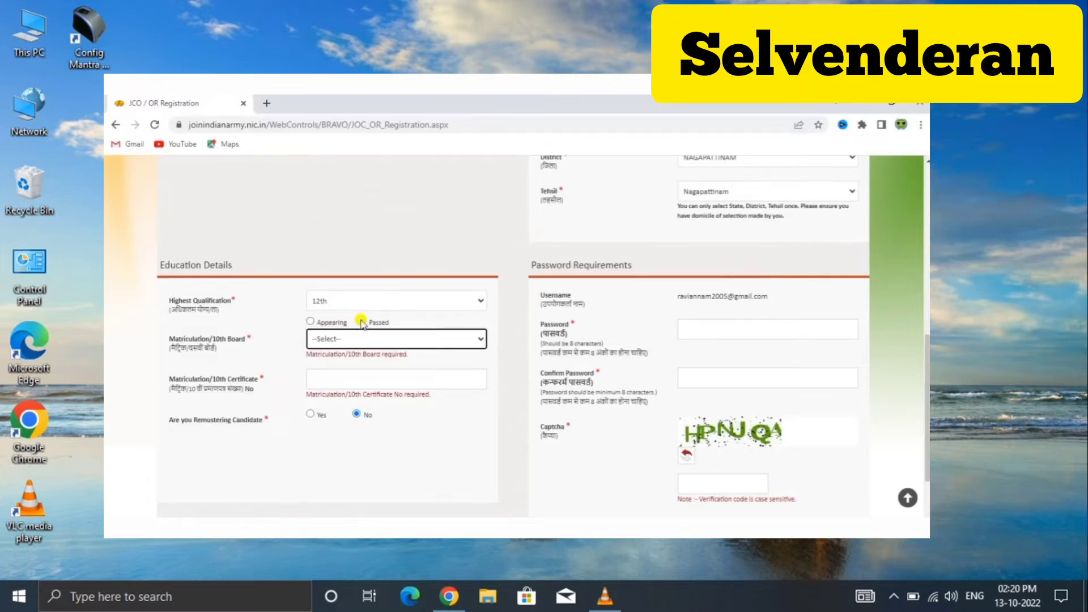
left_click(361, 321)
Choose STATE BOARD in TAMIL NADU for 10th and enter the certificate number
left_click(323, 340)
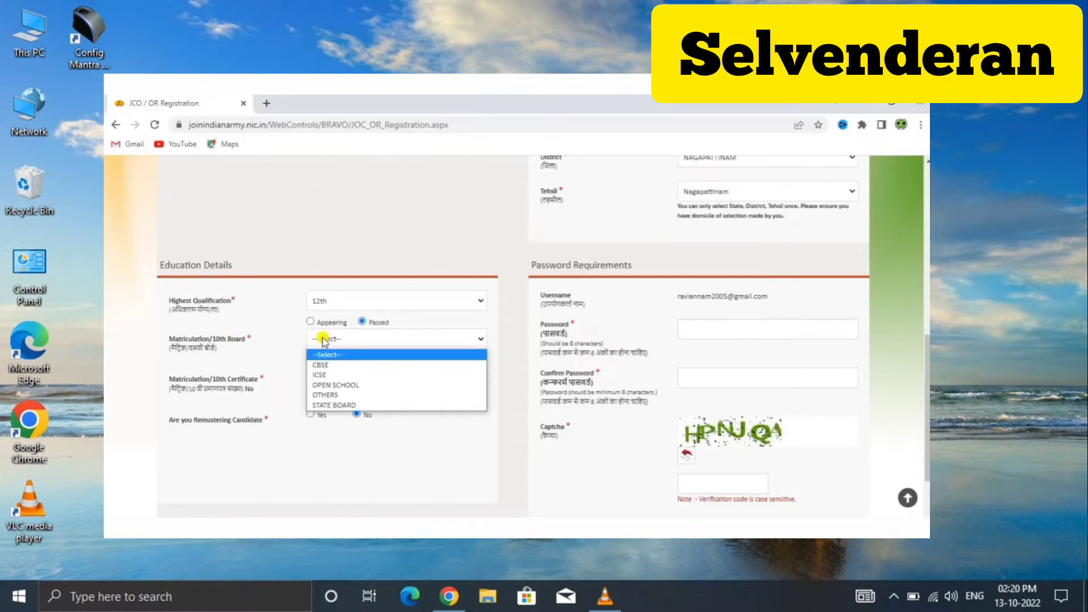
left_click(339, 406)
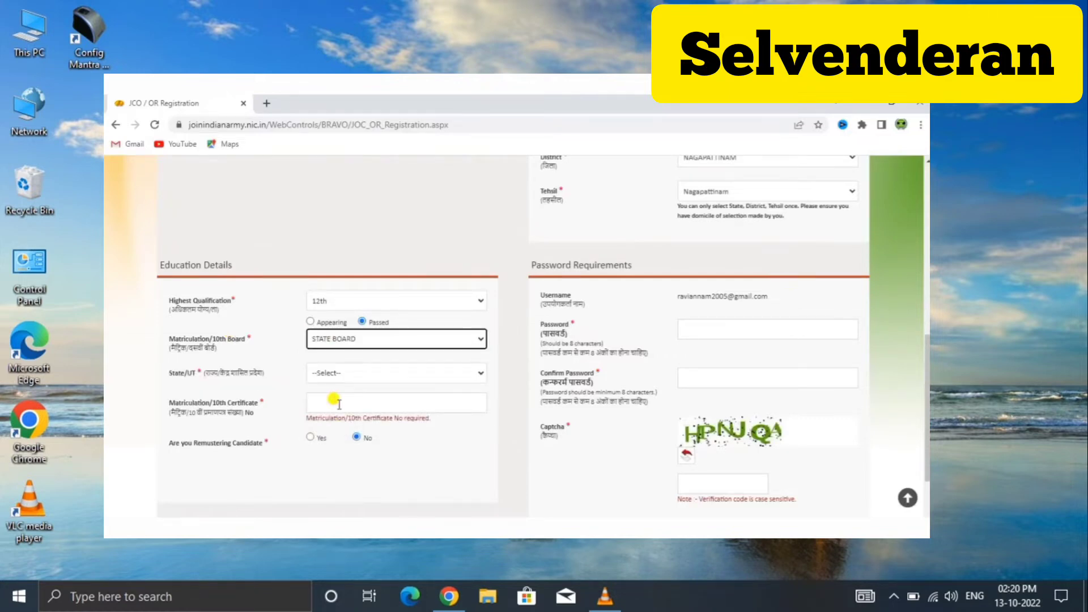
left_click(348, 371)
key("t")
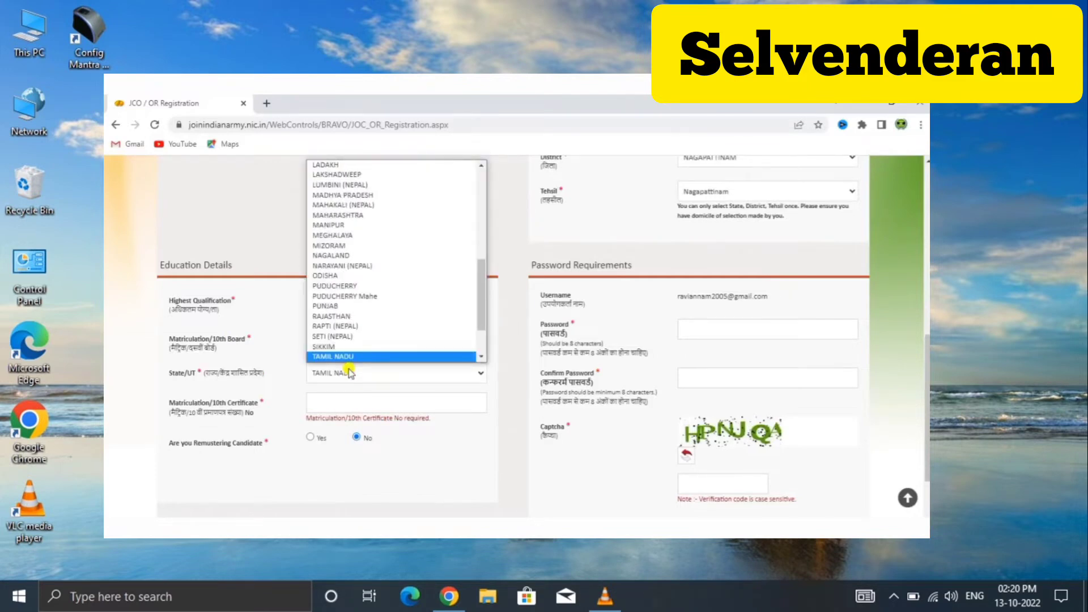
key("Return")
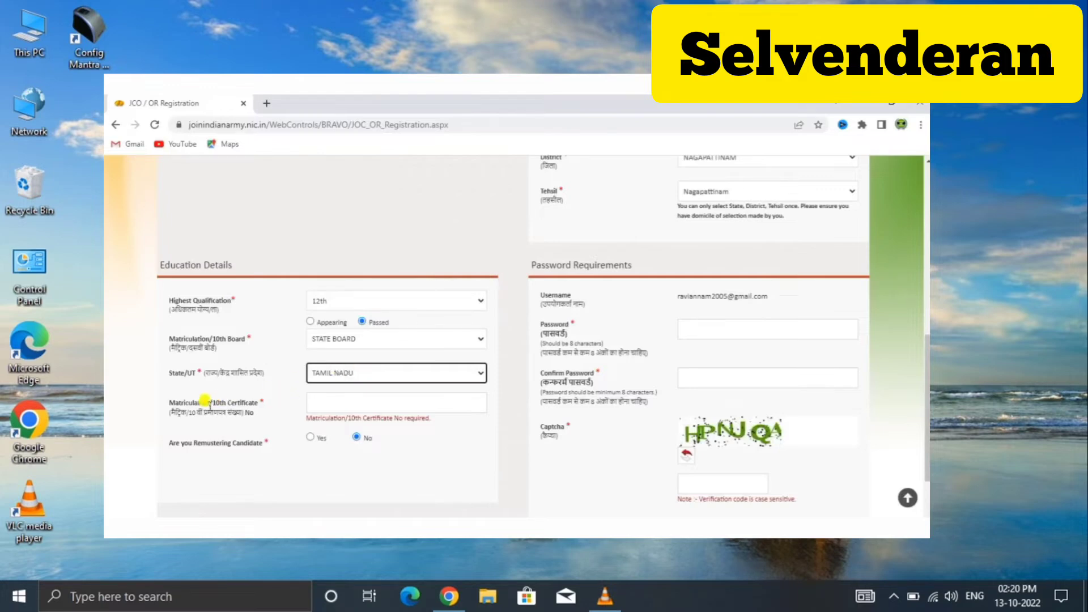
left_click(323, 401)
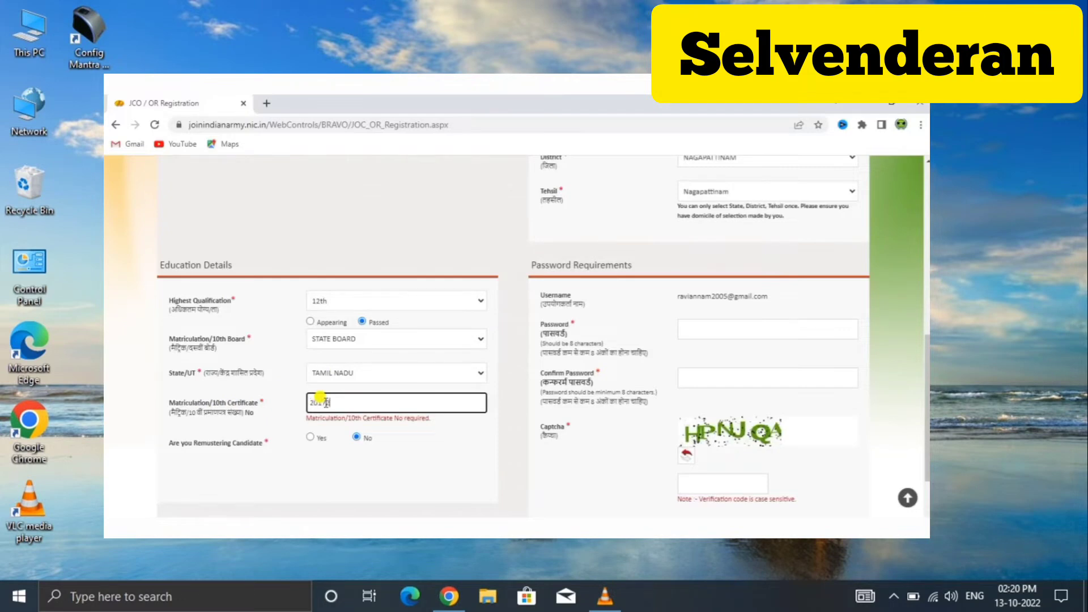
left_click(425, 456)
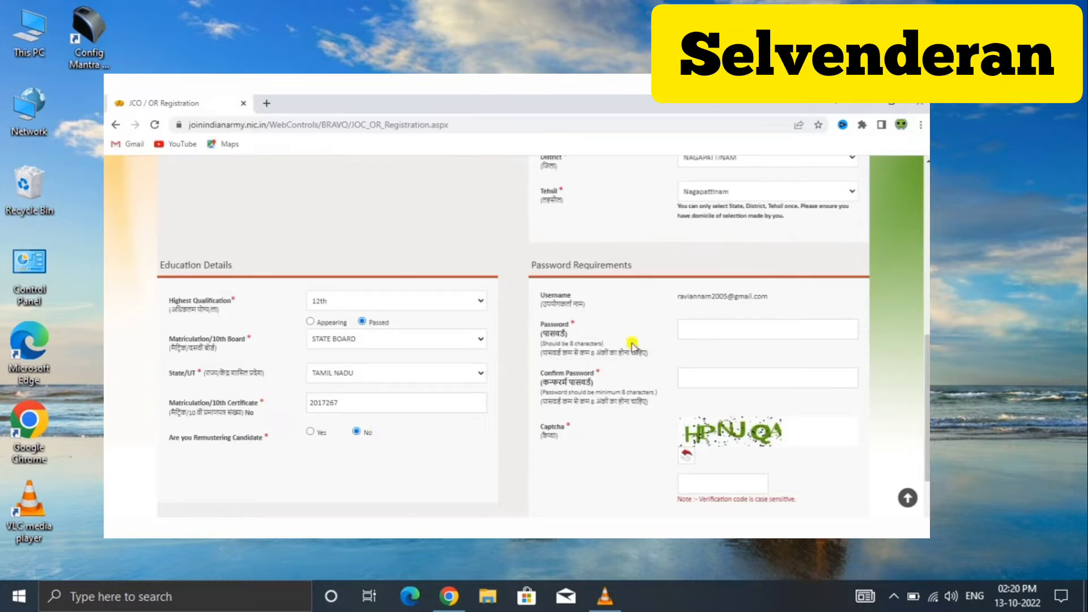
Enter and confirm the account password, then start typing the captcha code
left_click(749, 324)
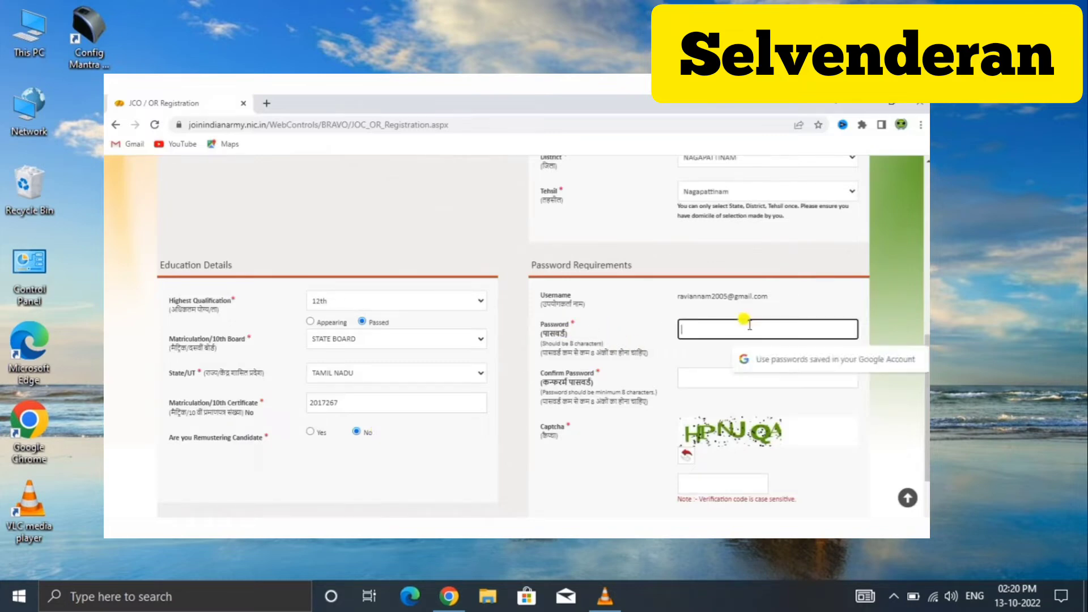
type("••")
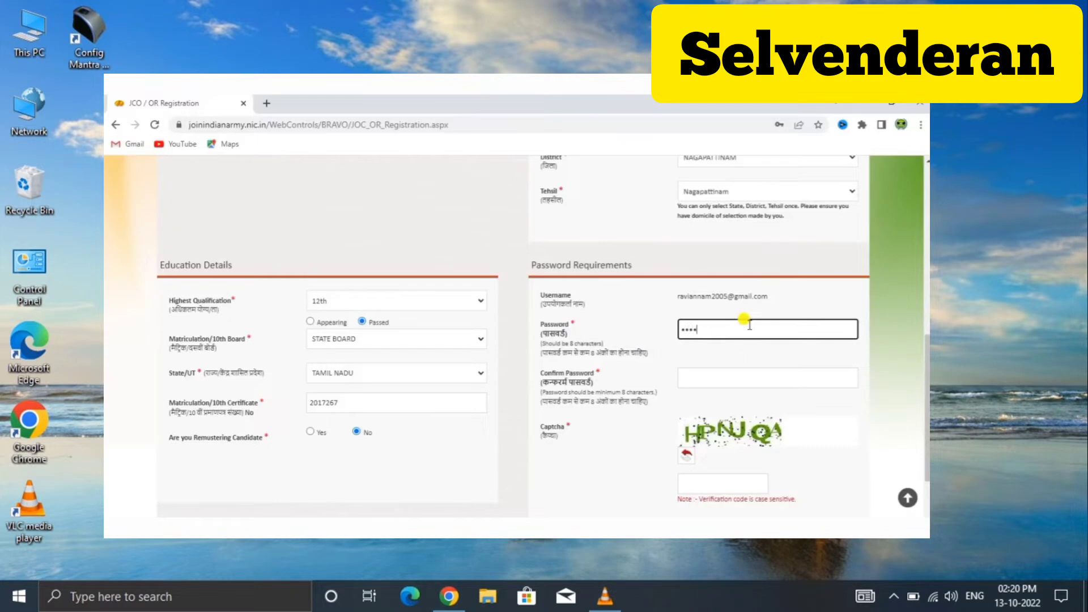
type("••••••••")
key("Tab")
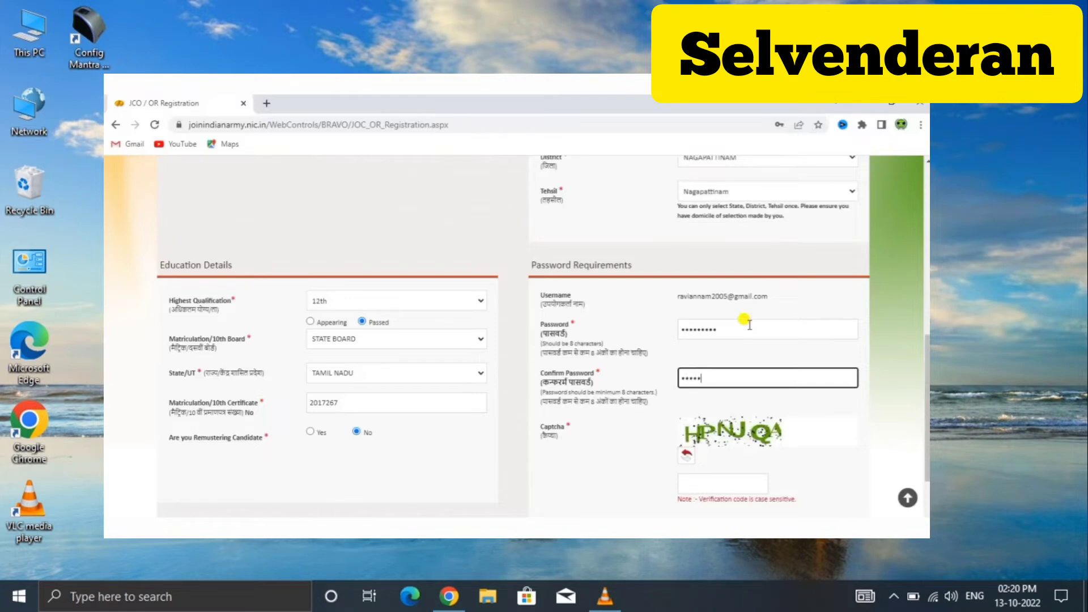
type("••••••••••")
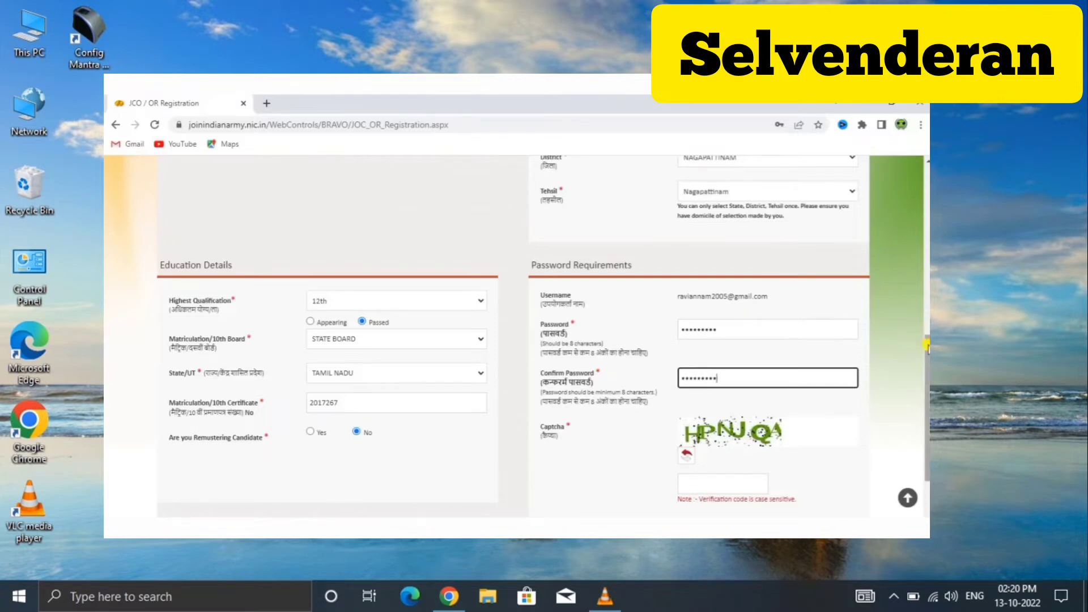
scroll(925, 346, "down", 3)
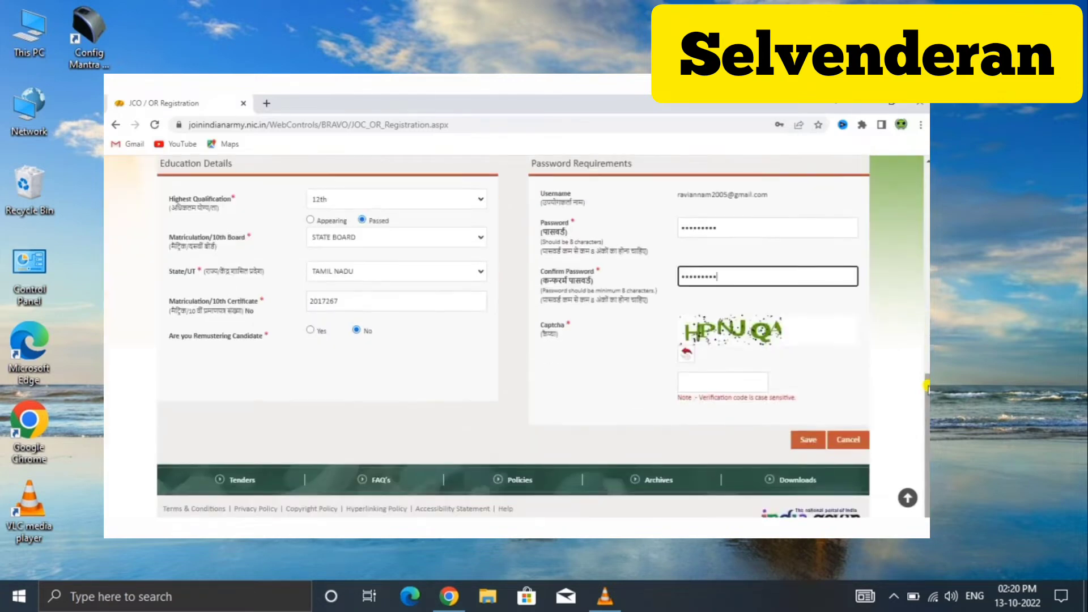
left_click(743, 379)
type("HP")
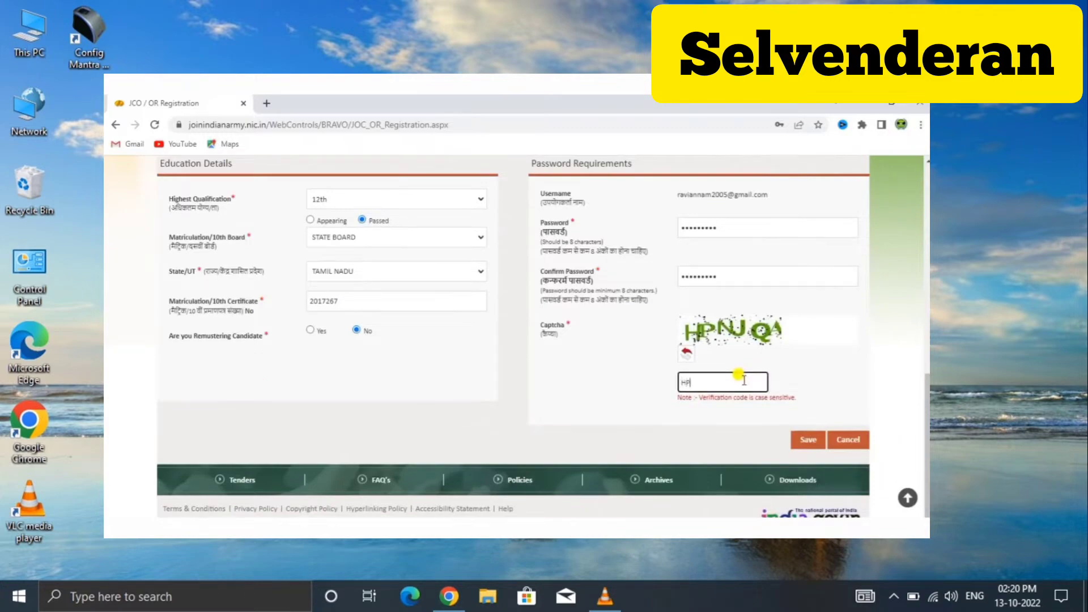
type("N")
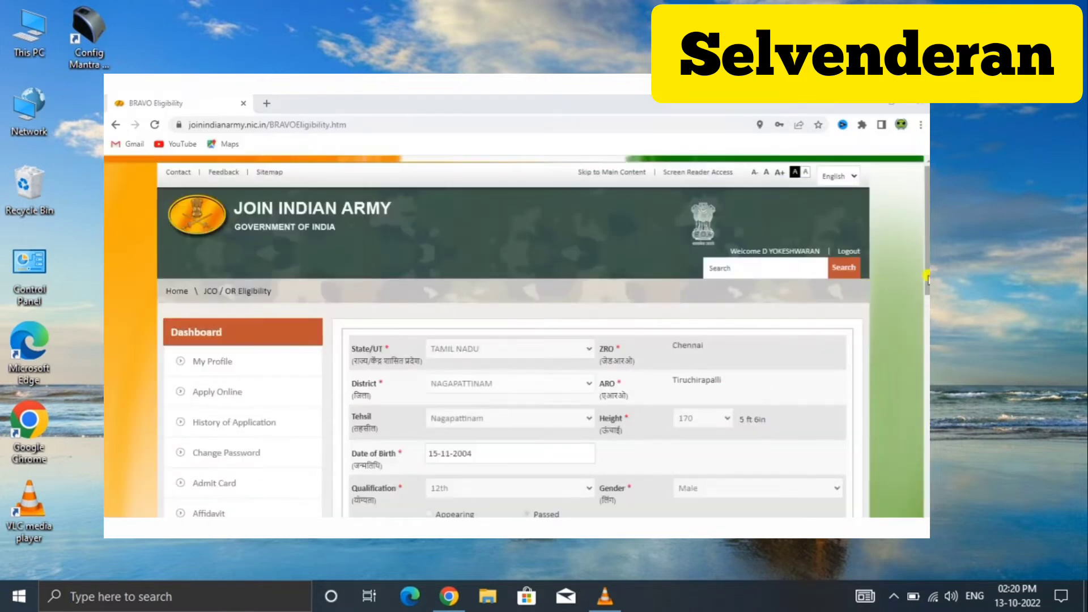
Scroll down the JCO/OR Eligibility page to the eligible Agniveer categories table
left_click_drag(928, 278, 925, 492)
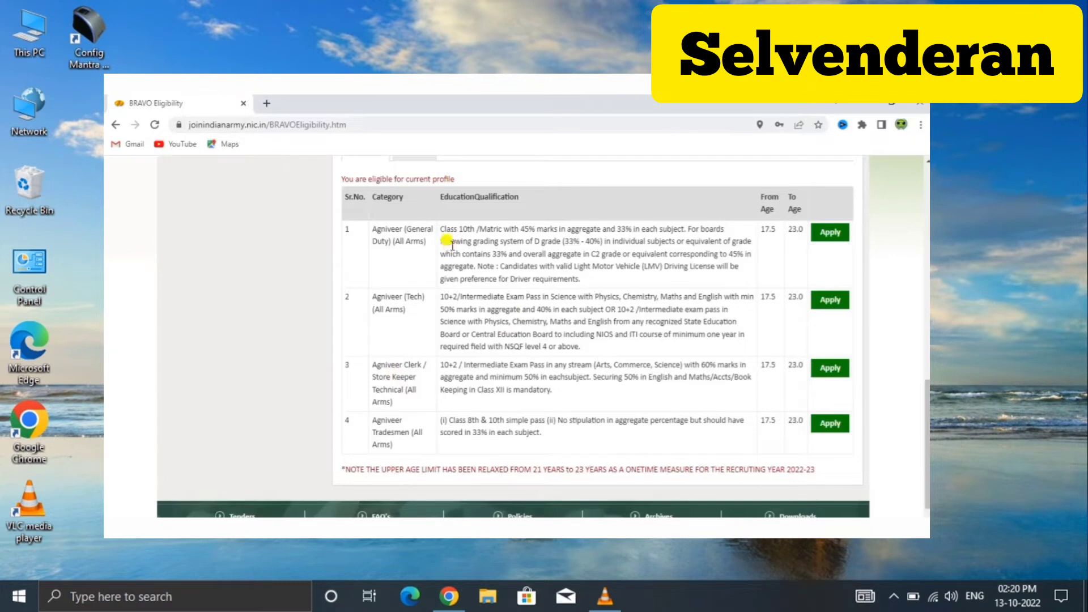
Apply for Agniveer (General Duty) and continue past the instructions to Personal Information
left_click(830, 236)
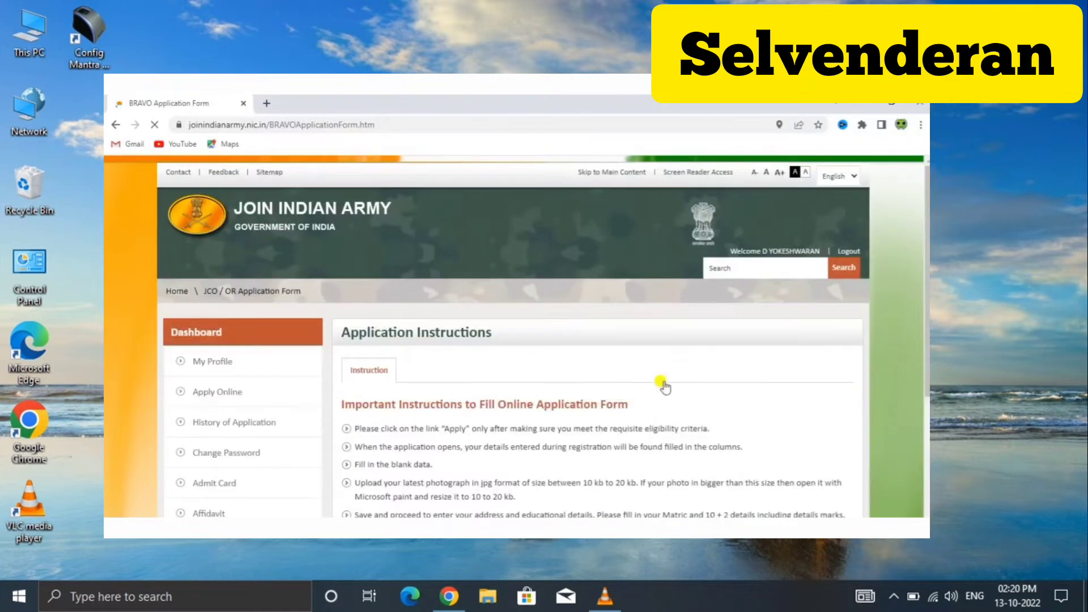
left_click_drag(923, 274, 926, 434)
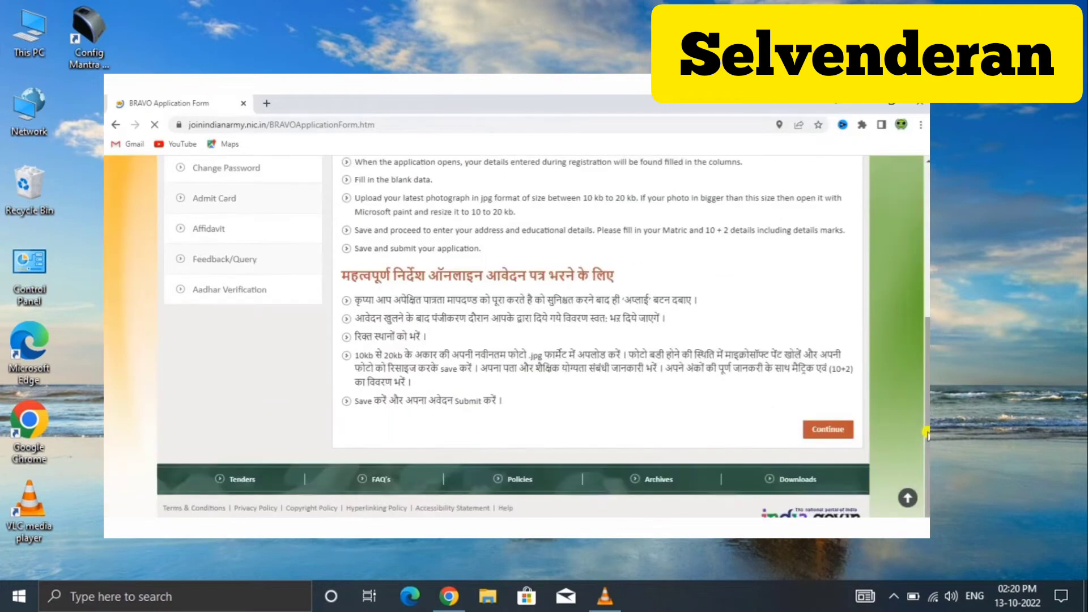
left_click(831, 430)
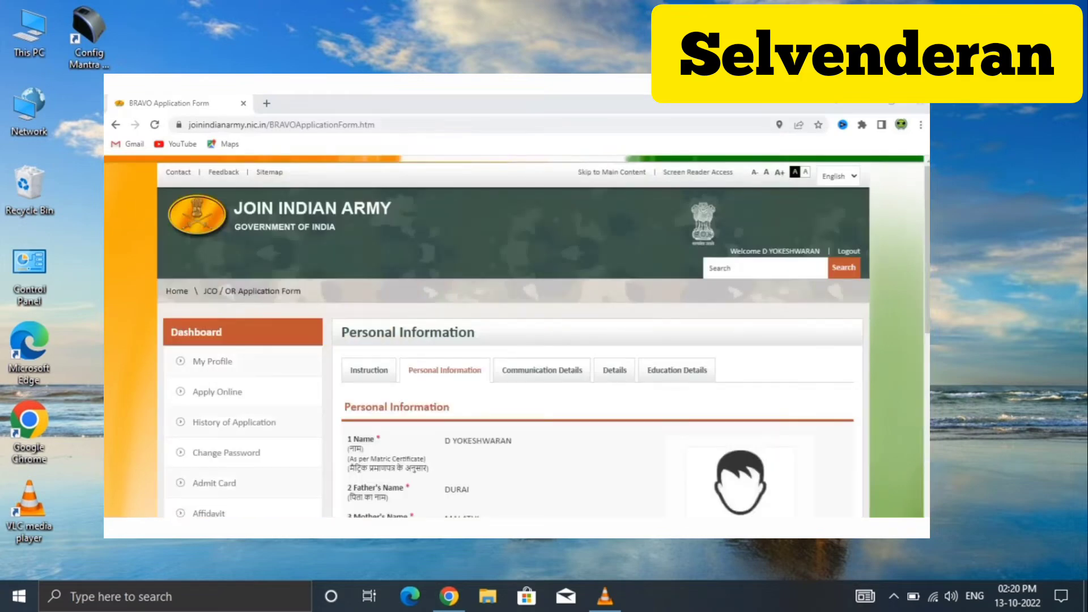
left_click_drag(926, 280, 928, 450)
Choose Hindu religion and SOUTHERN ZONE class, then Save & Continue the personal details
left_click(488, 284)
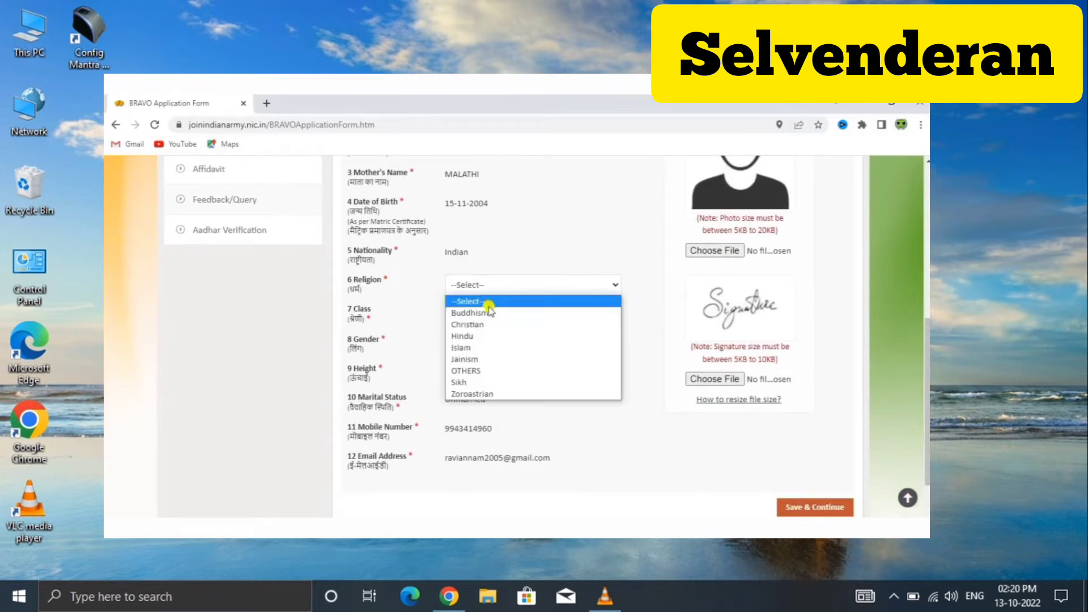
left_click(484, 336)
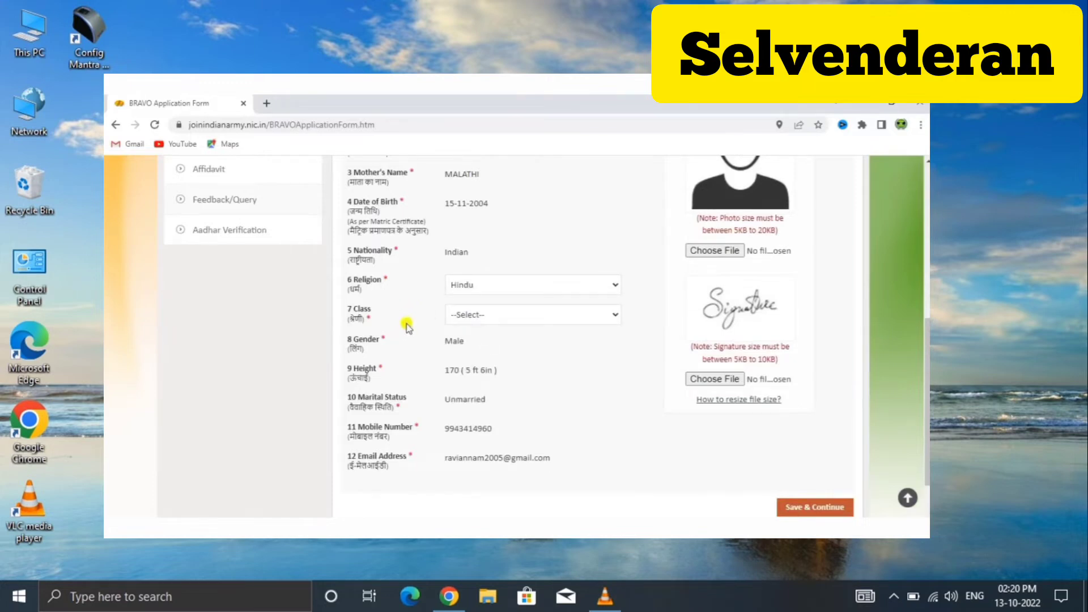
left_click(479, 314)
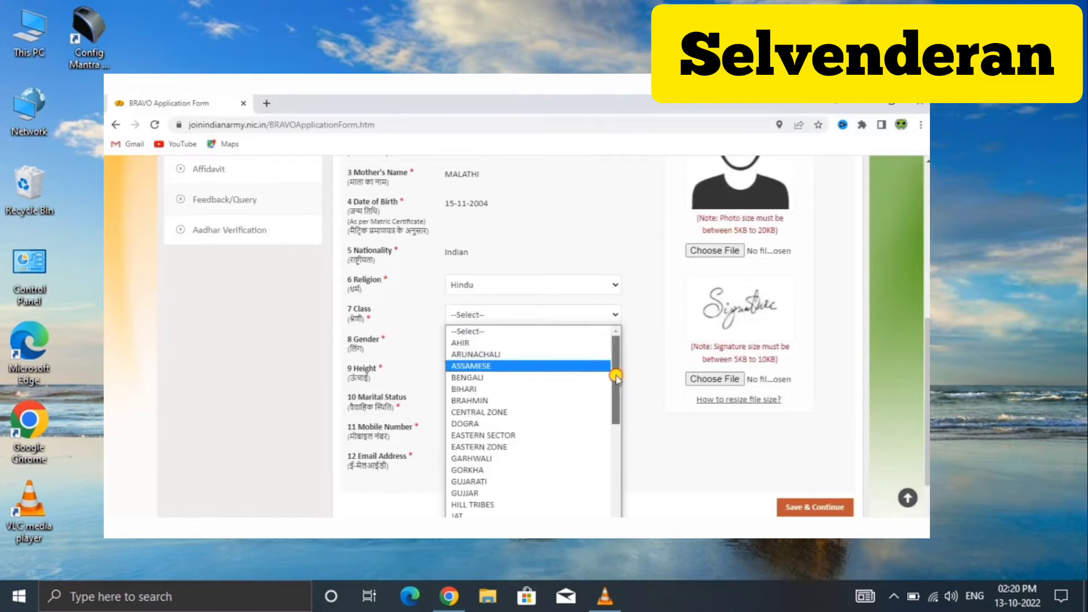
left_click_drag(615, 377, 627, 498)
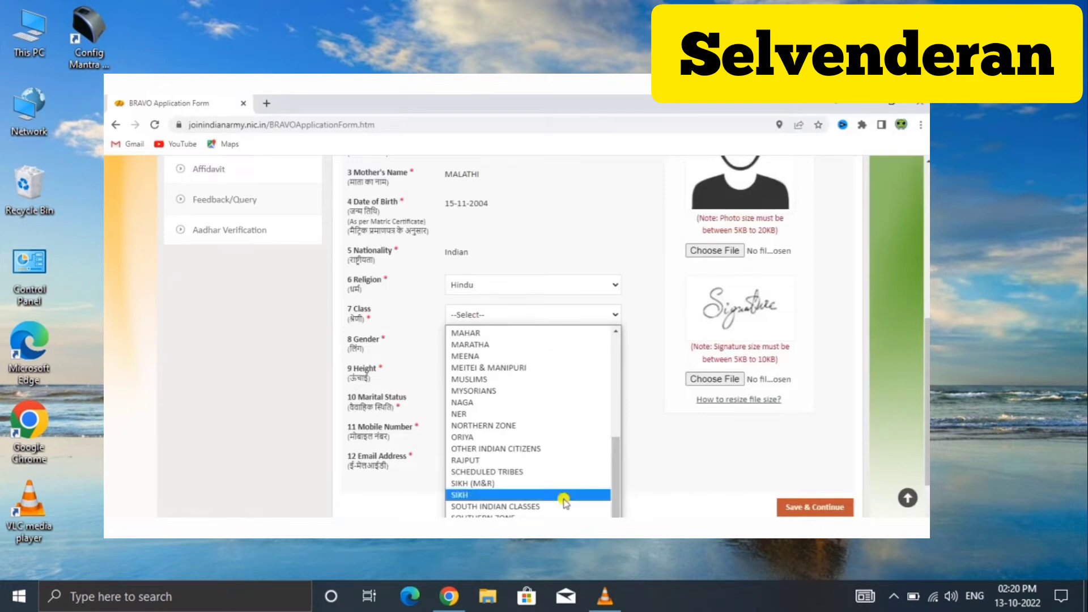
left_click(528, 514)
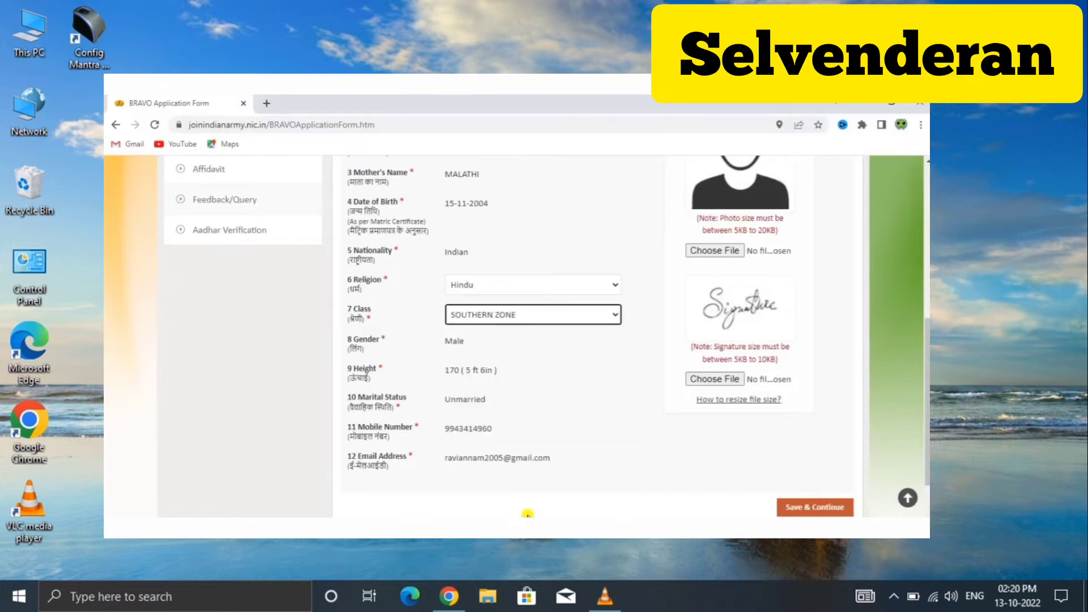
left_click(626, 368)
scroll(925, 421, "up", 2)
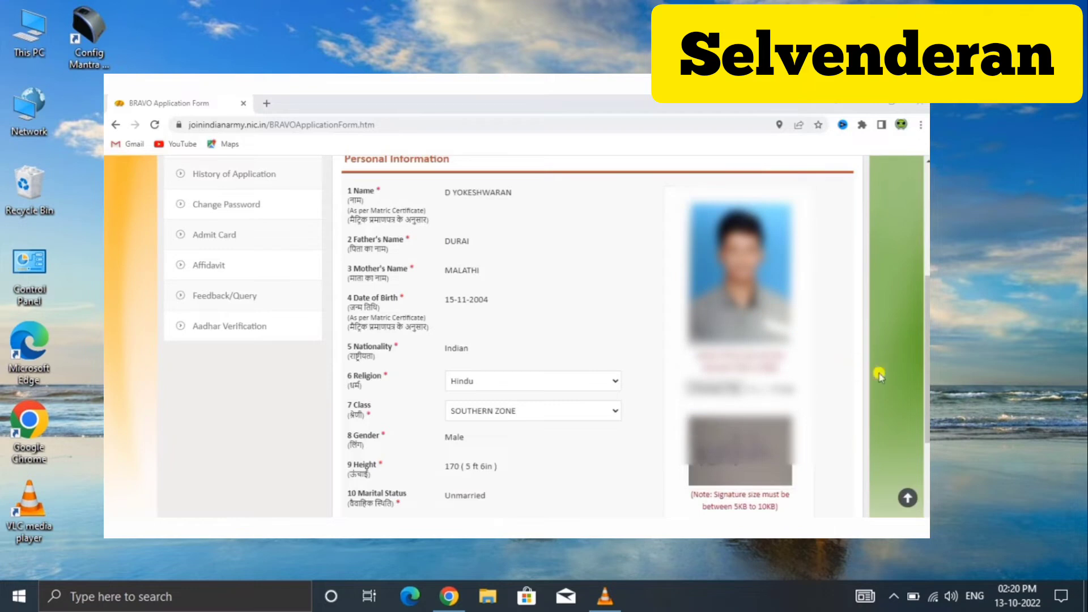
left_click_drag(925, 398, 921, 457)
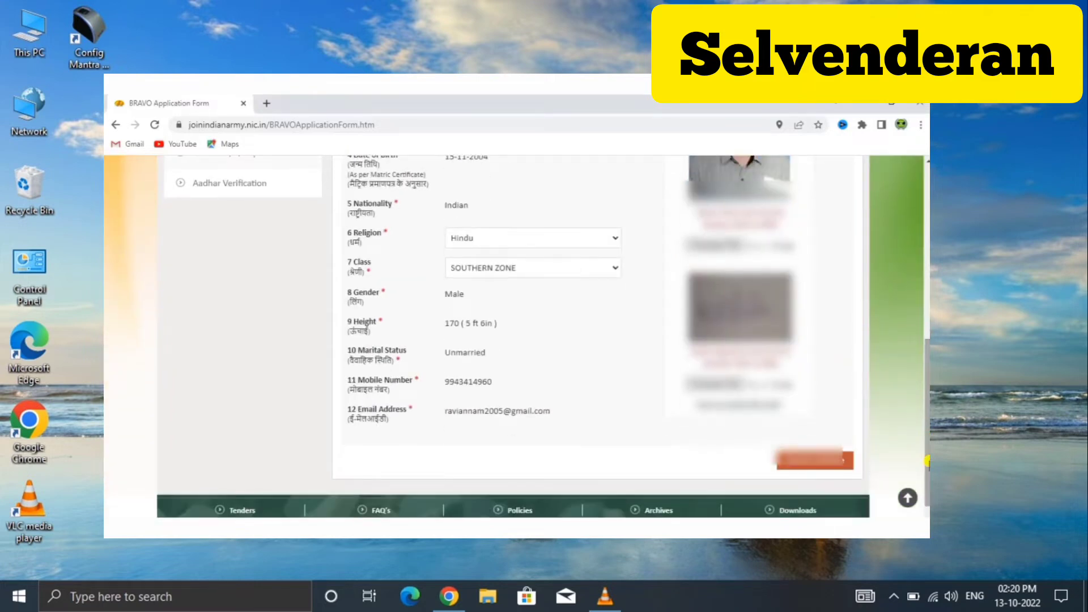
left_click(791, 470)
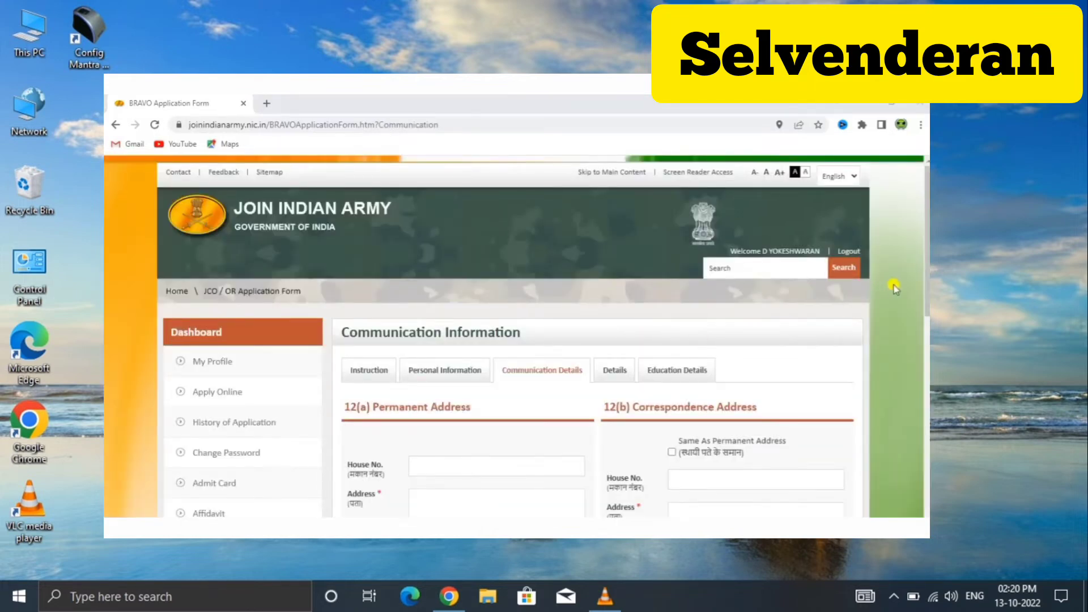
Fill in the permanent address's house number and street address
left_click_drag(923, 296, 927, 377)
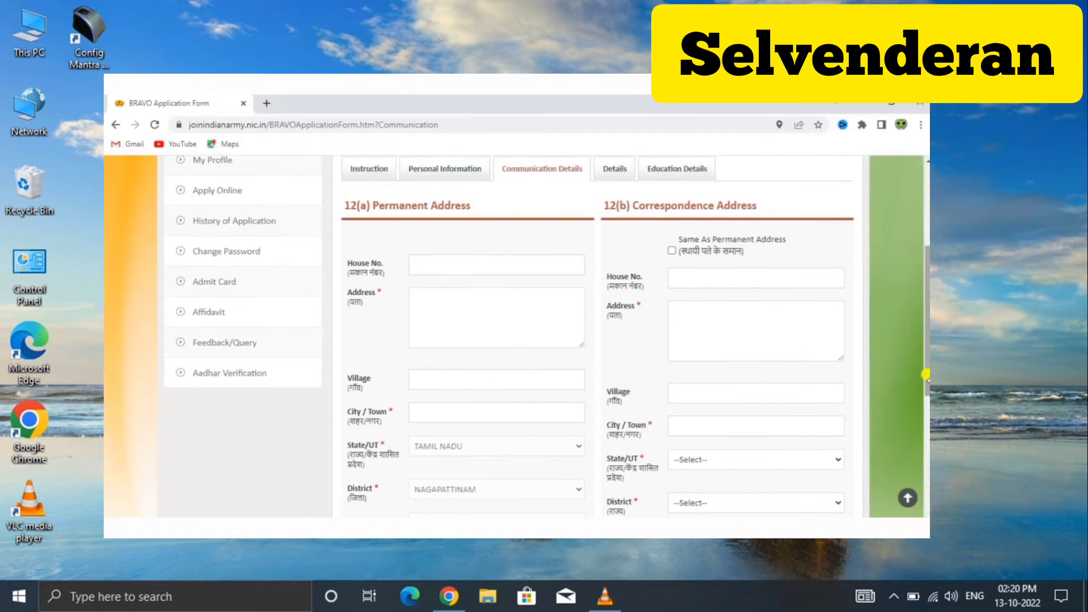
left_click(478, 262)
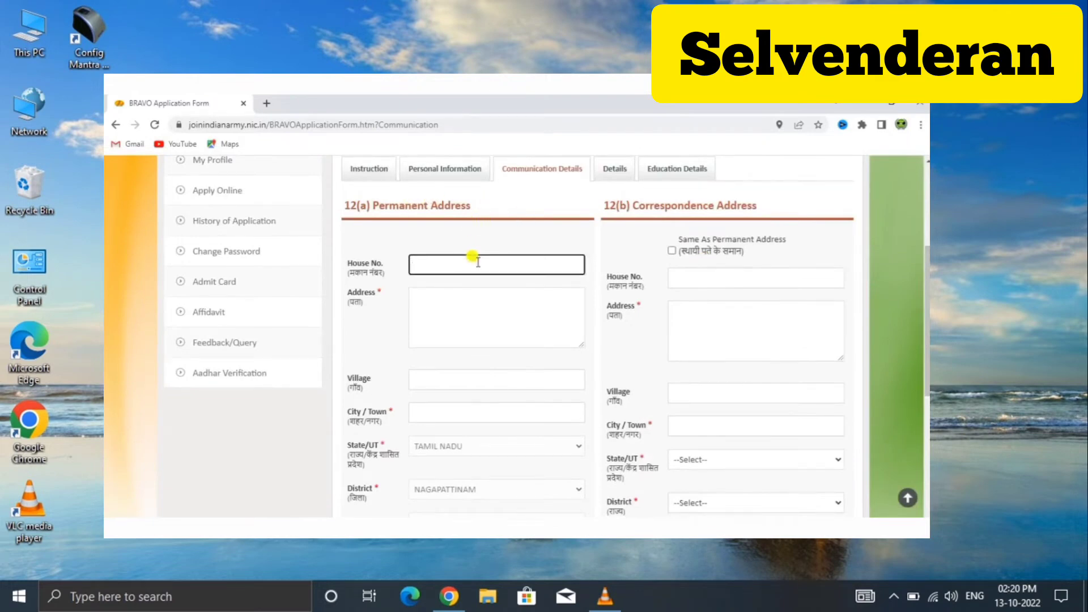
left_click(467, 315)
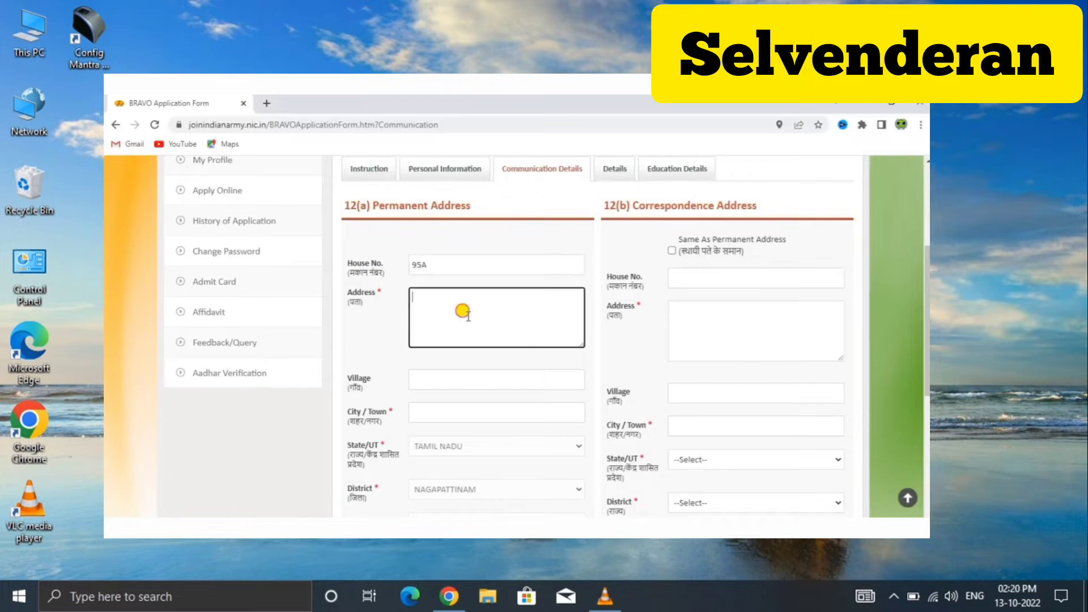
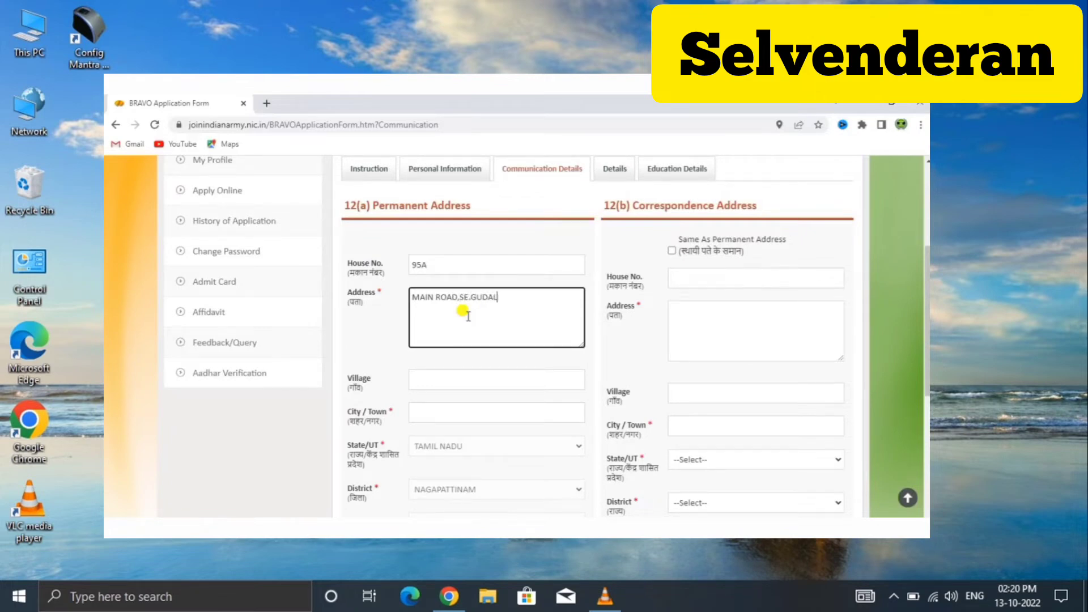
left_click(447, 378)
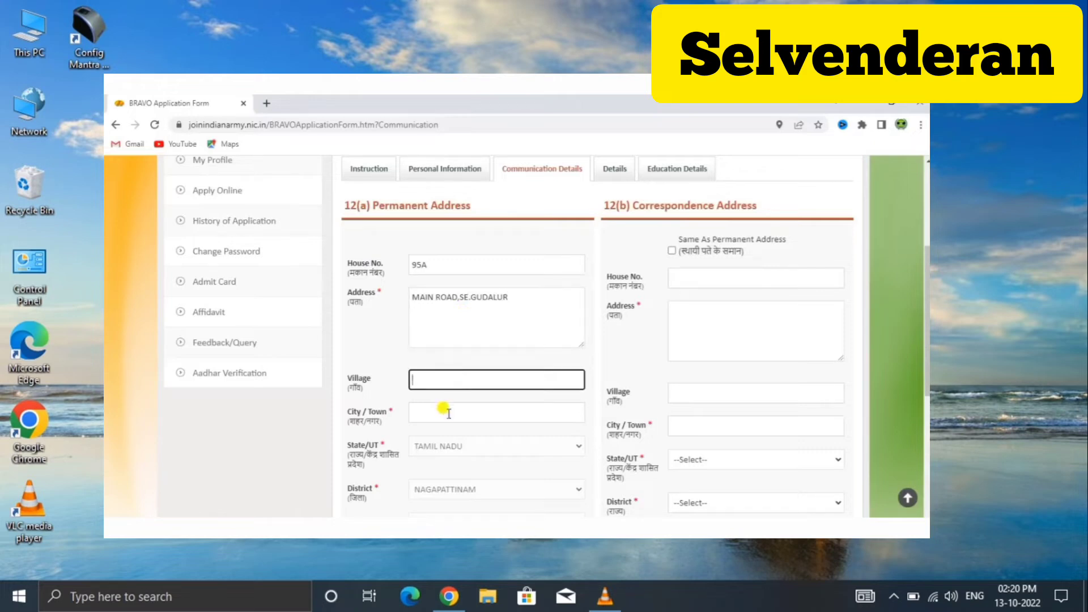
left_click(442, 409)
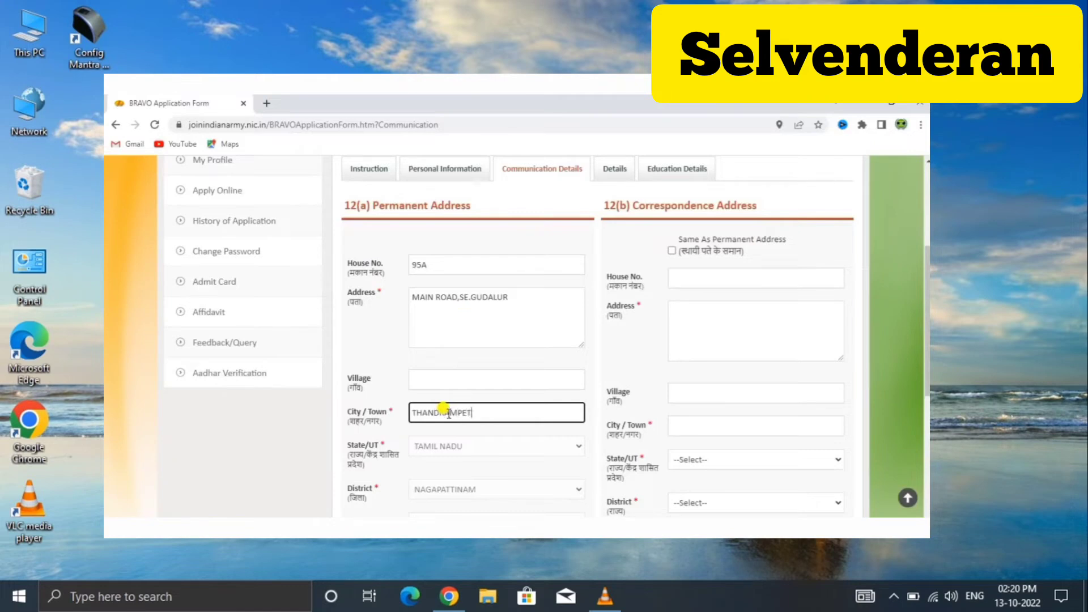
Enter the permanent block/locality and replace the placeholder PIN with the six-digit PIN code
left_click_drag(923, 328, 927, 406)
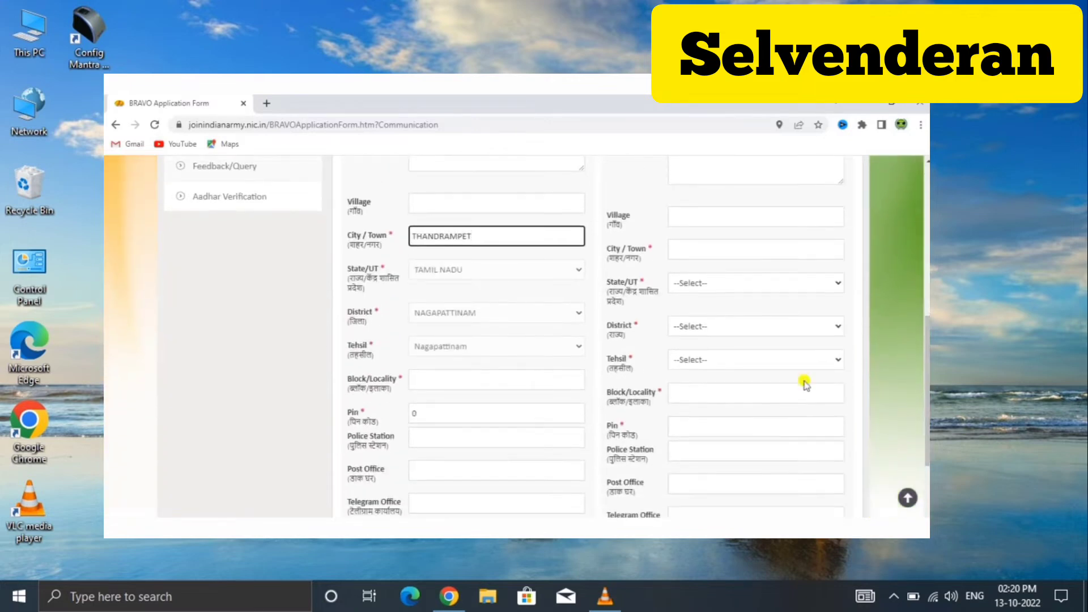
left_click(485, 382)
type("NAGAPA")
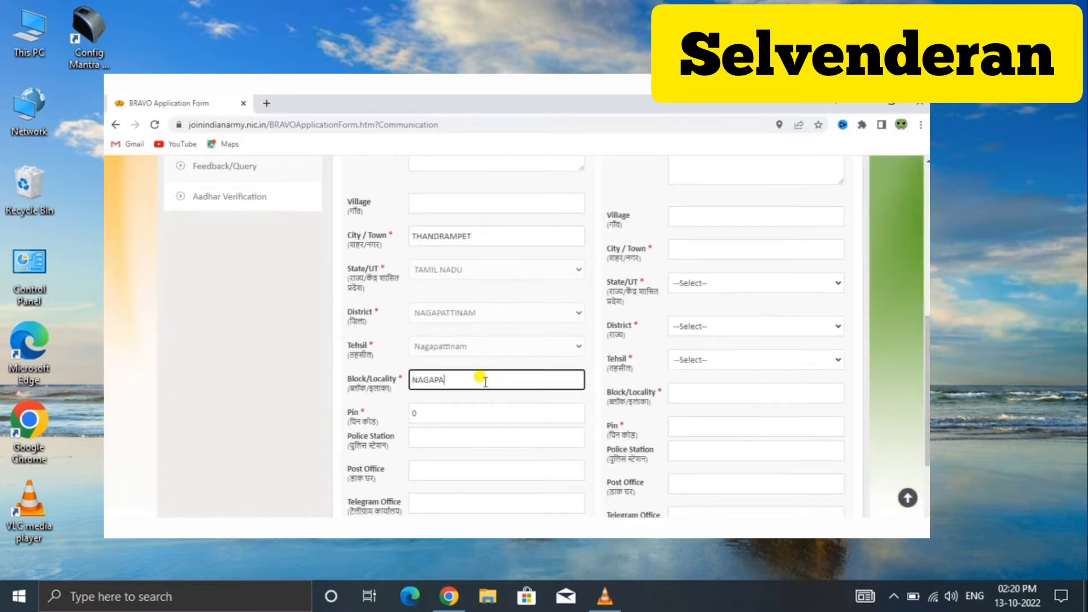
type("TTINAM")
double_click(454, 410)
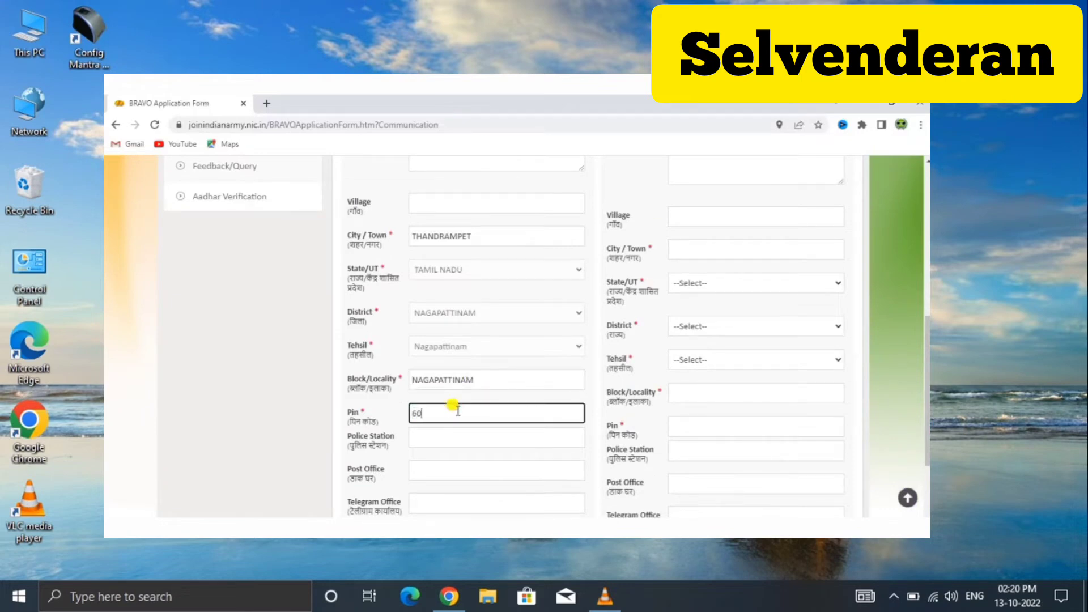
type("606753")
left_click(898, 358)
Tick Same As Permanent Address for the correspondence address and save the address details
scroll(926, 374, "down", 3)
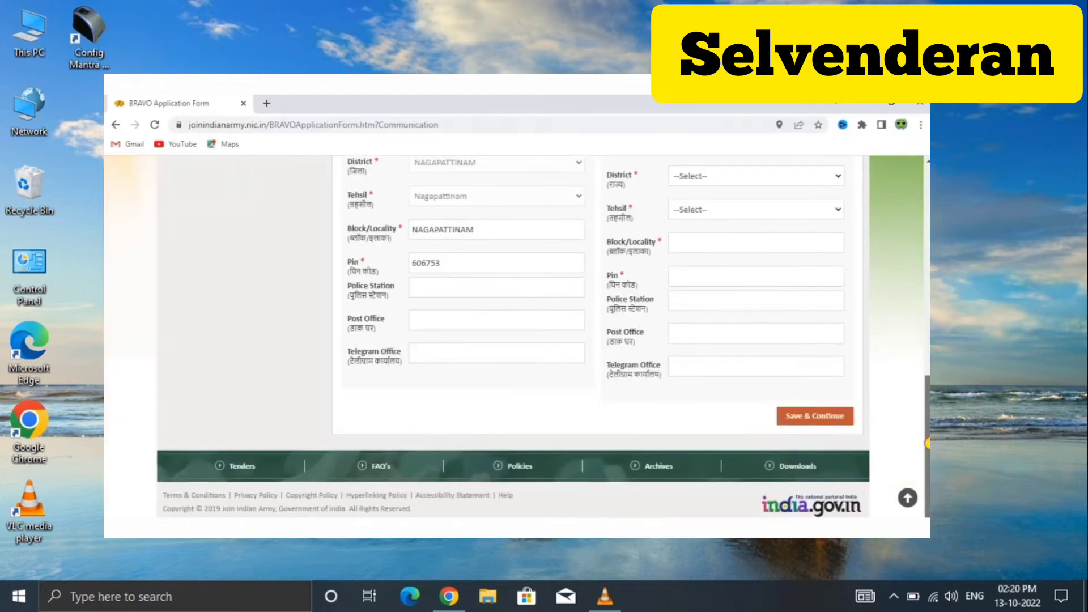
left_click_drag(349, 288, 424, 287)
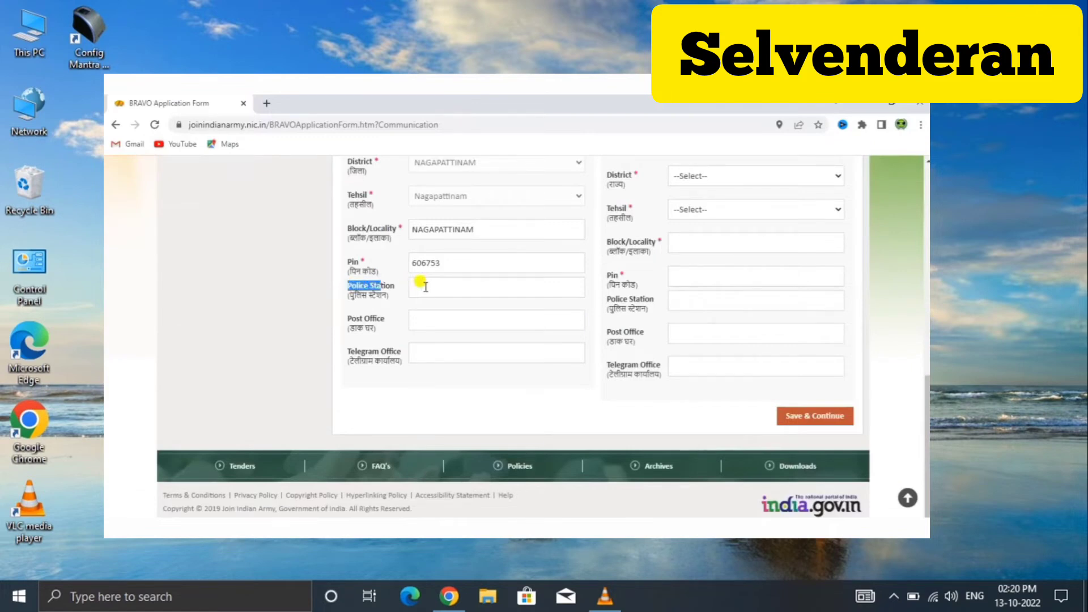
left_click_drag(346, 312, 431, 316)
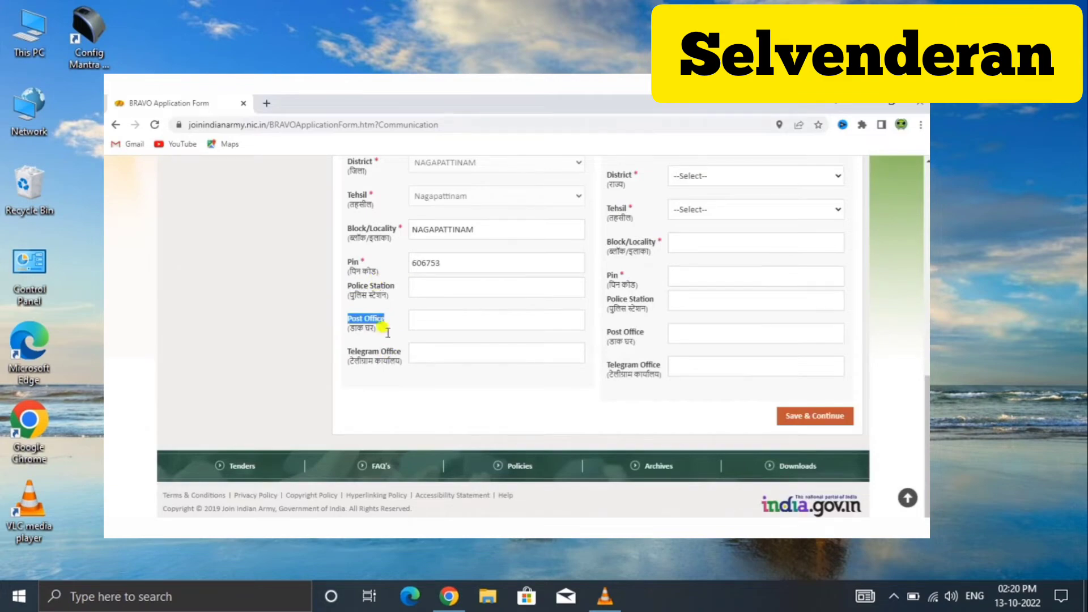
left_click_drag(927, 422, 927, 276)
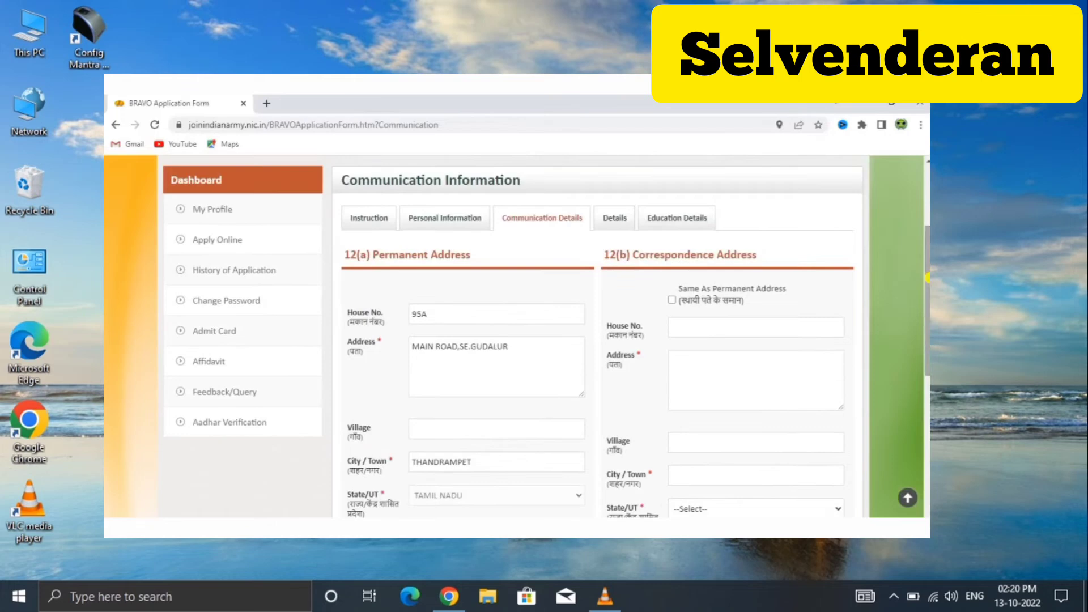
left_click(672, 300)
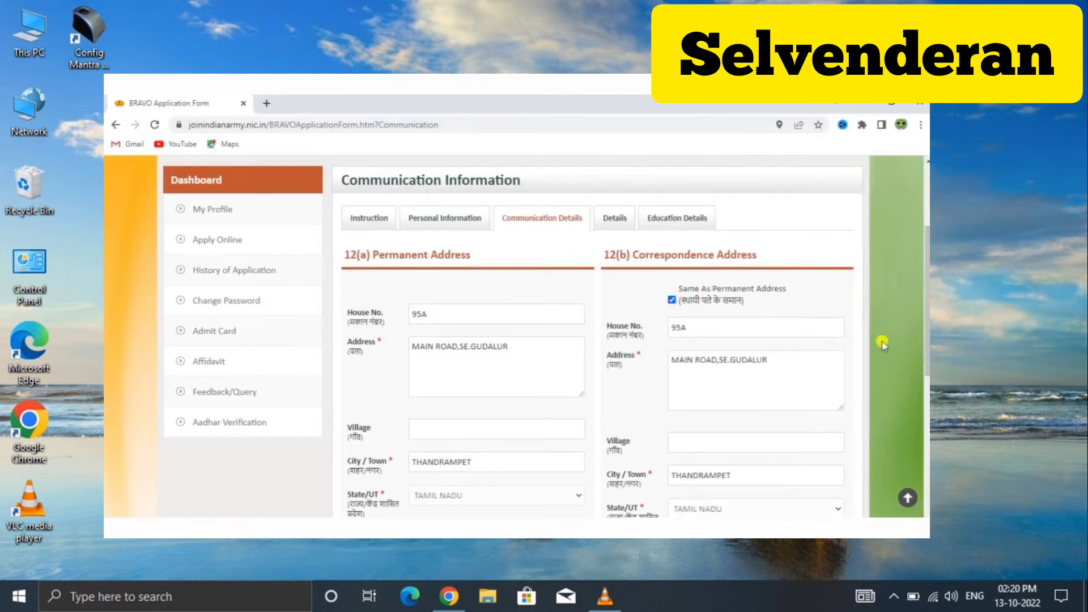
left_click_drag(925, 363, 925, 487)
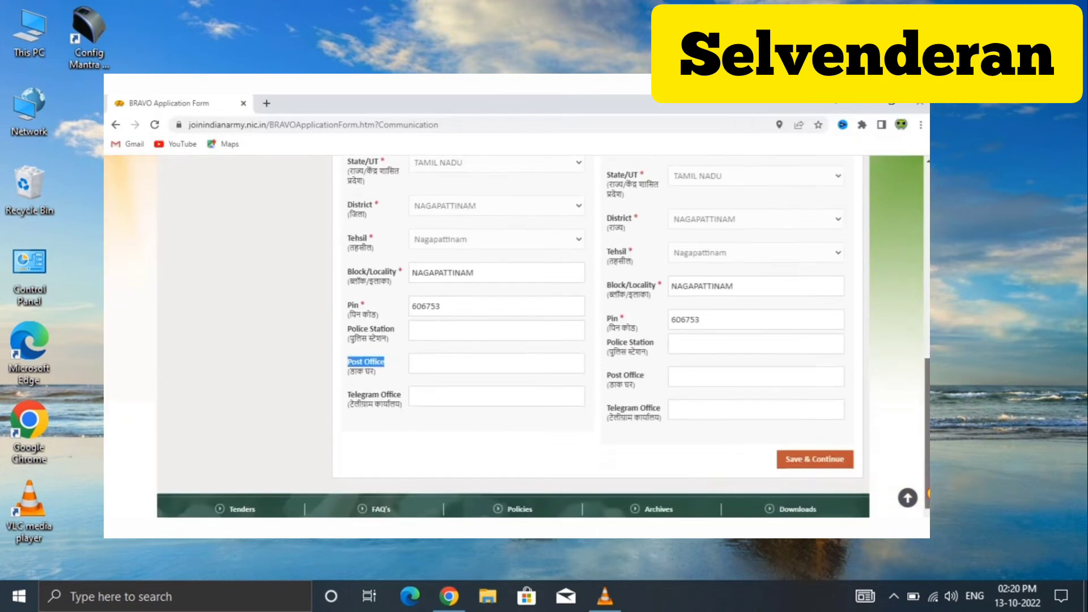
left_click(843, 461)
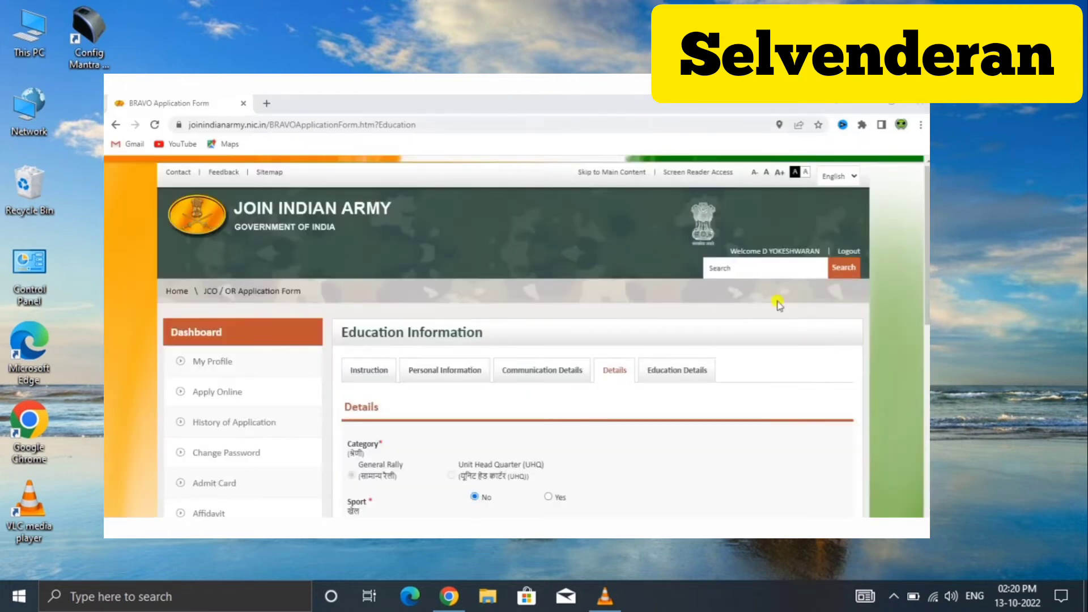
Set Highest Qualification to 12th and Valid LMV Driving License Holder to No
left_click_drag(926, 262, 926, 325)
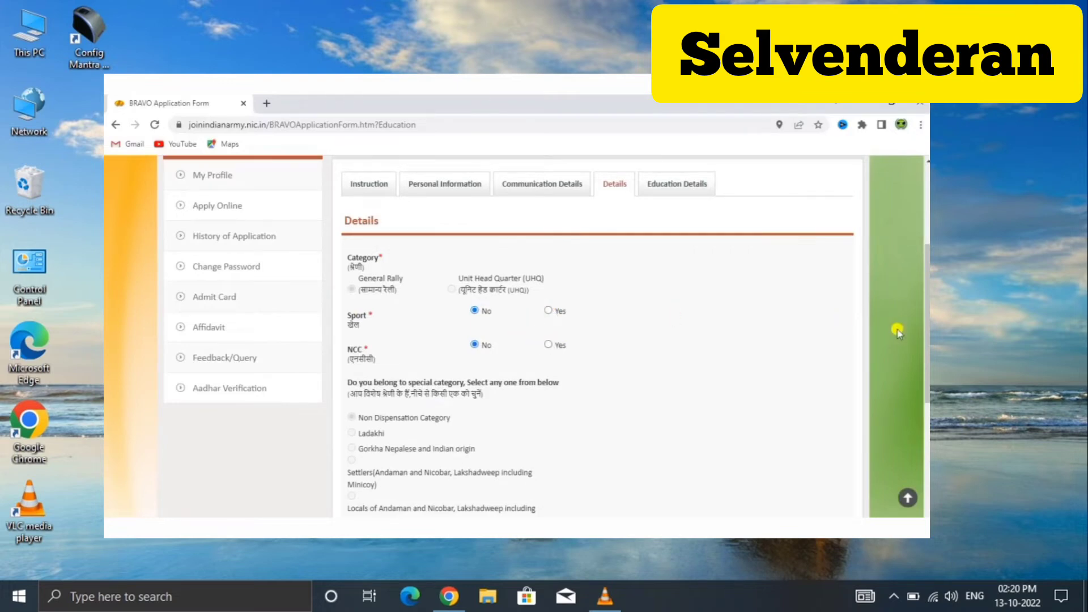
left_click_drag(927, 328, 927, 459)
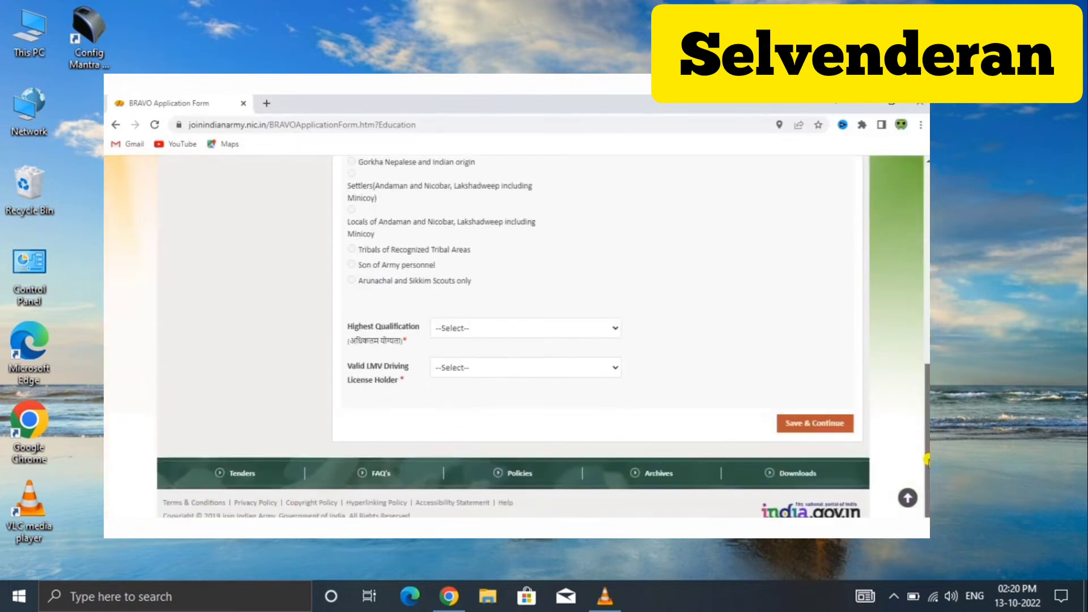
left_click(442, 331)
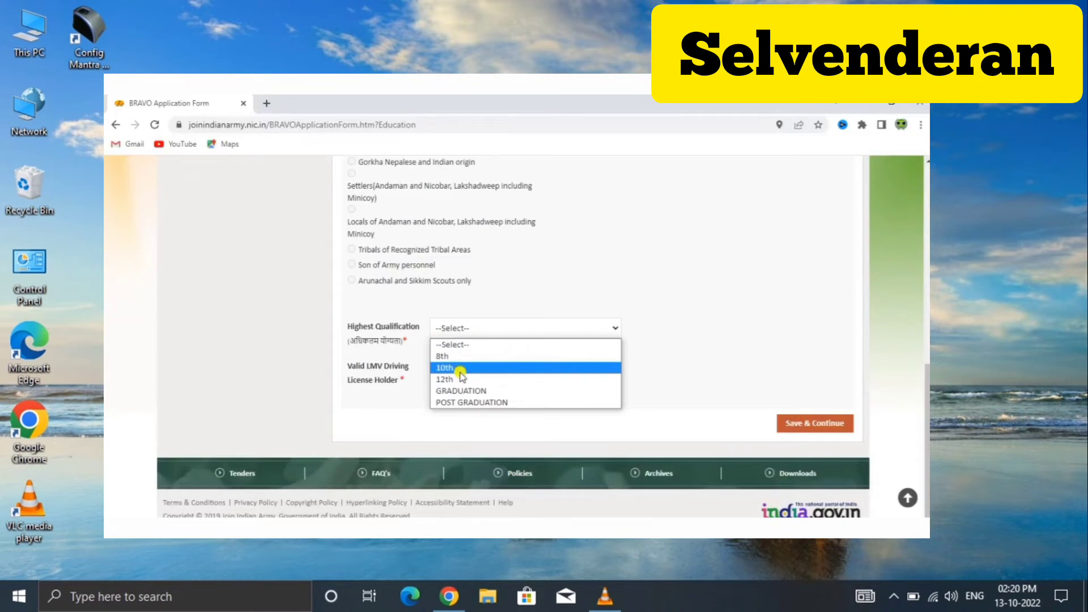
left_click(461, 379)
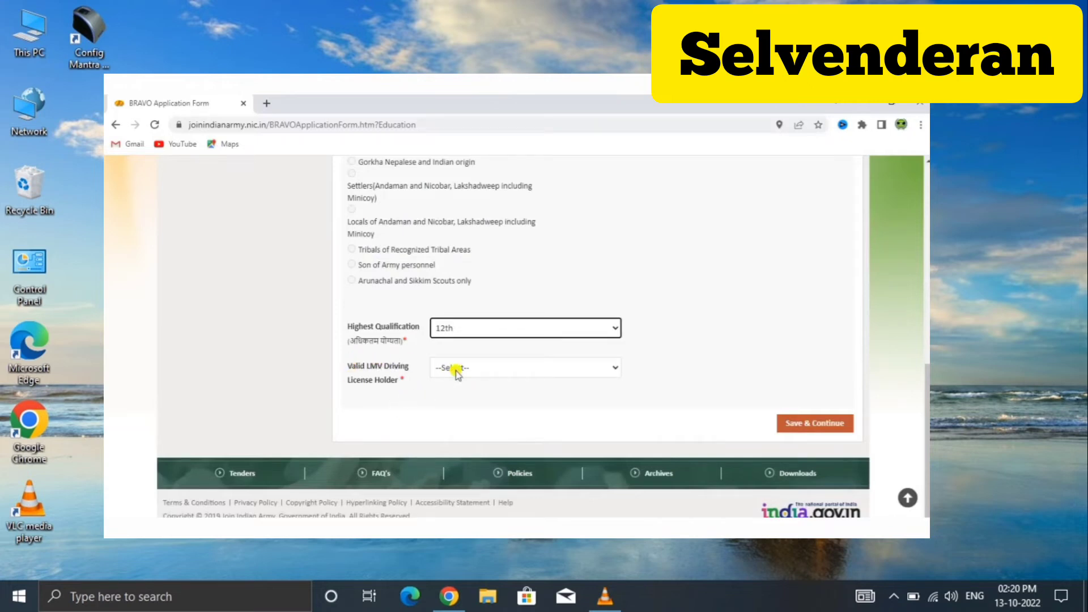
left_click(457, 369)
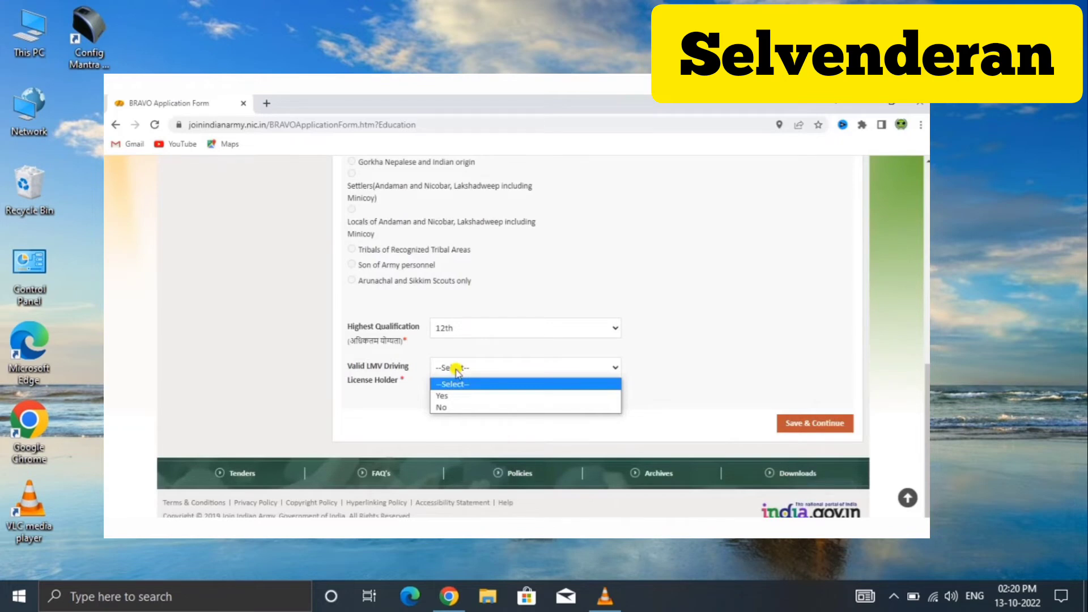
left_click(445, 406)
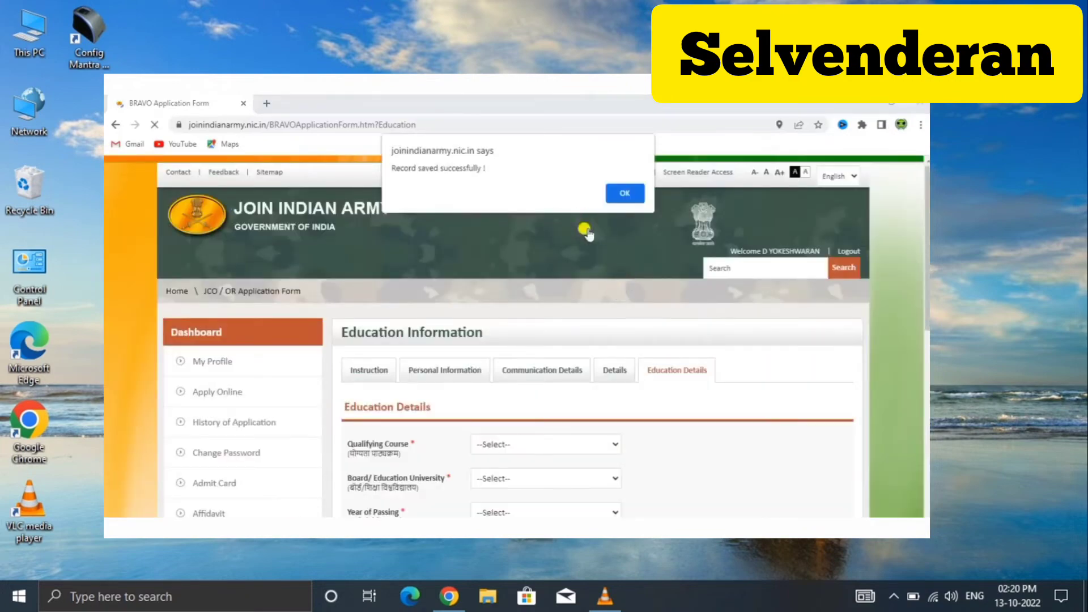
Choose 10th as the course, STATE BOARD as the board and 2020 as the passing year
left_click(624, 194)
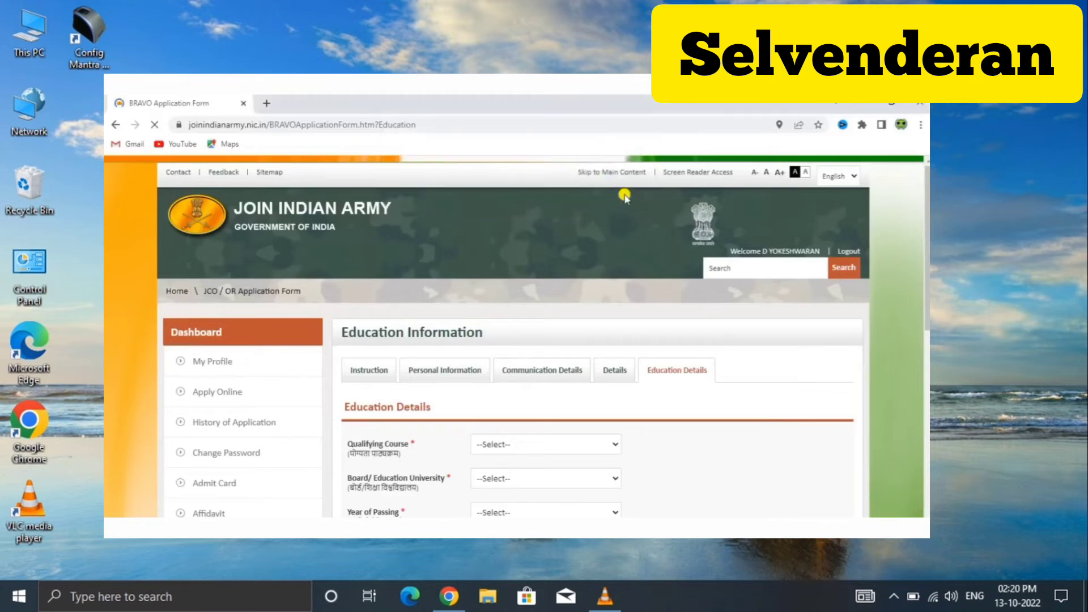
scroll(924, 290, "down", 3)
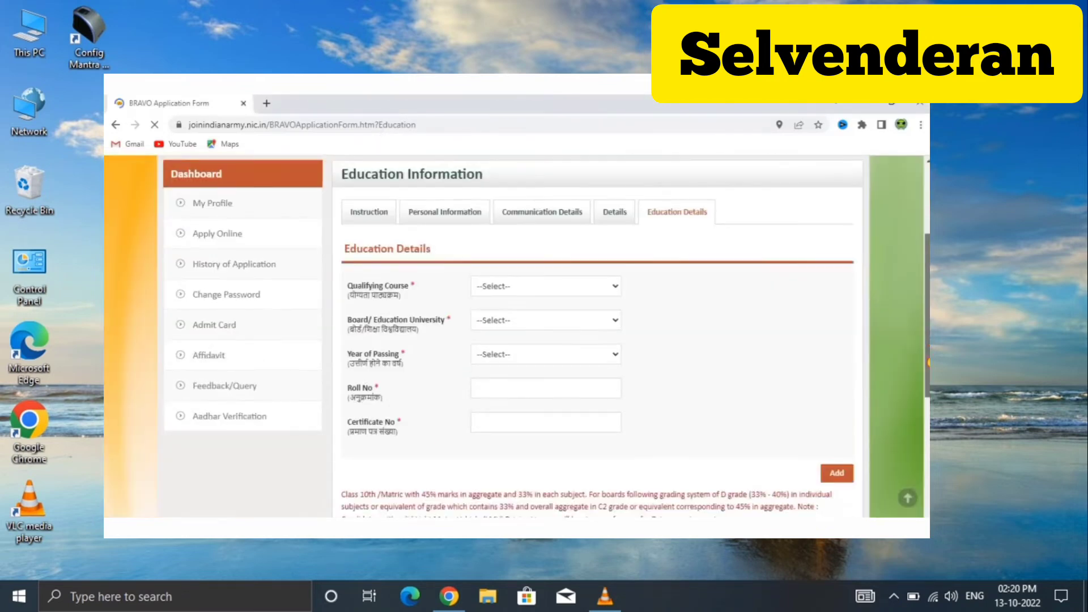
left_click(561, 280)
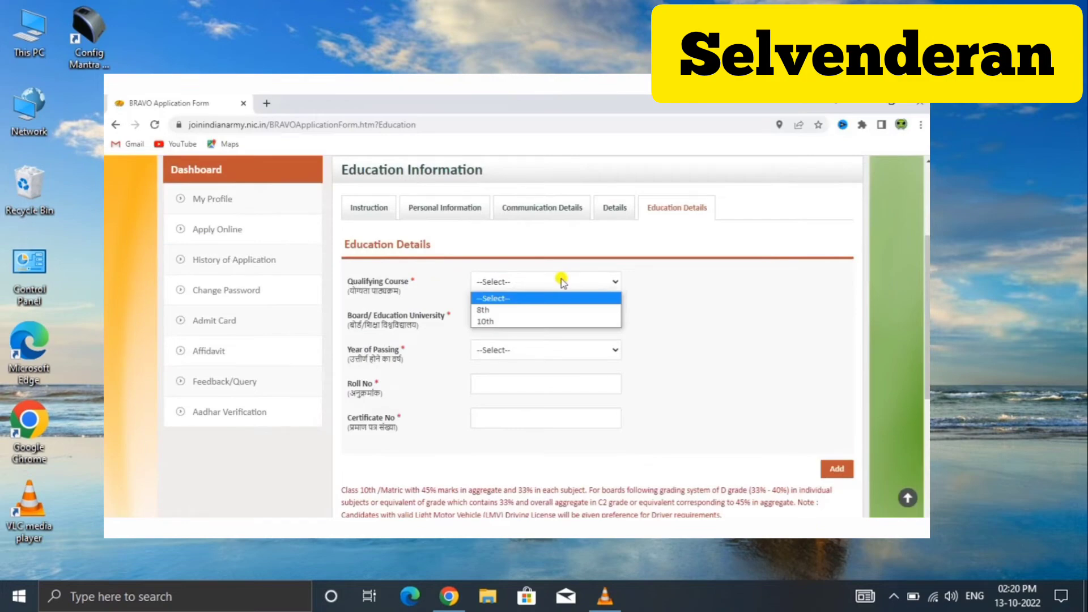
left_click(540, 322)
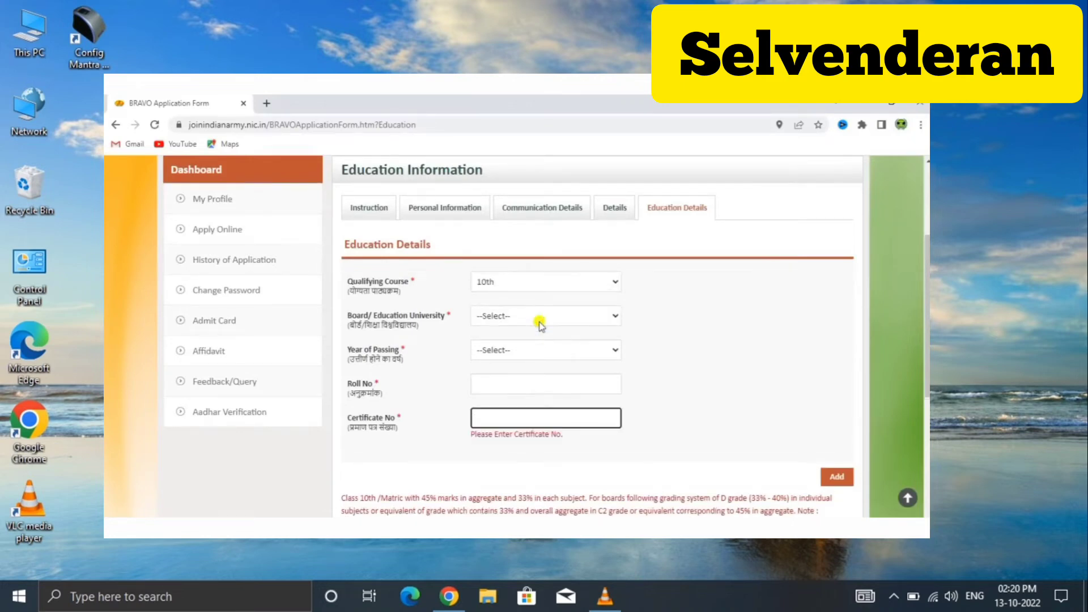
left_click(539, 317)
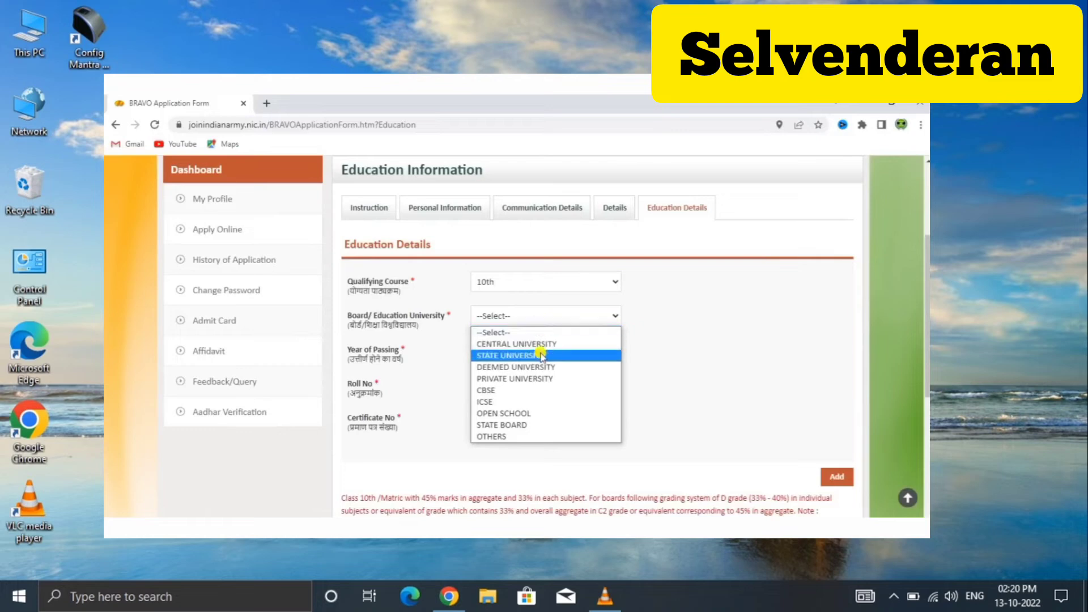
left_click(539, 425)
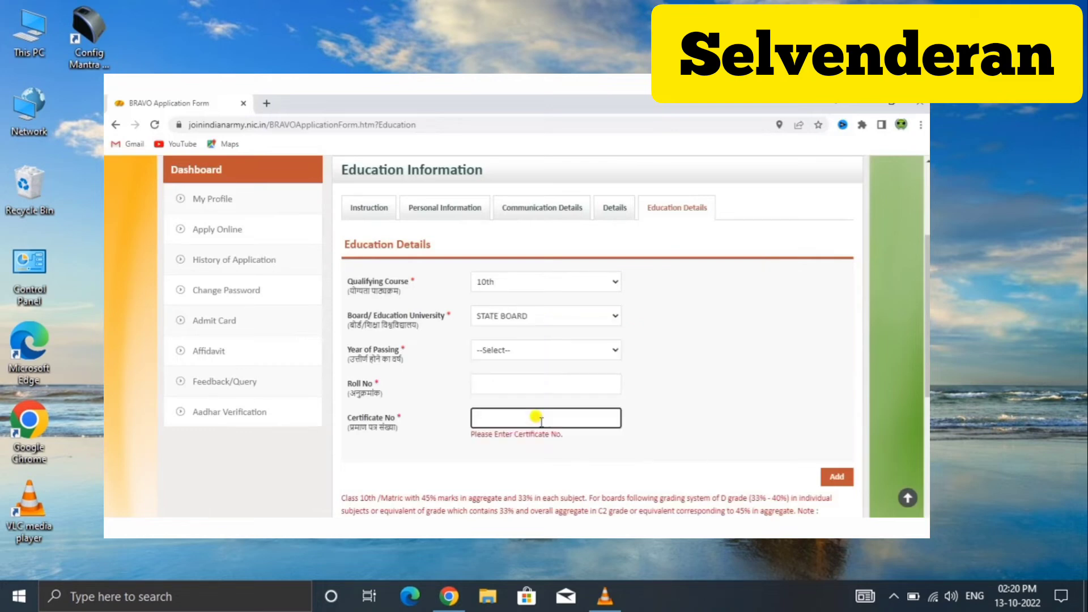
left_click(492, 350)
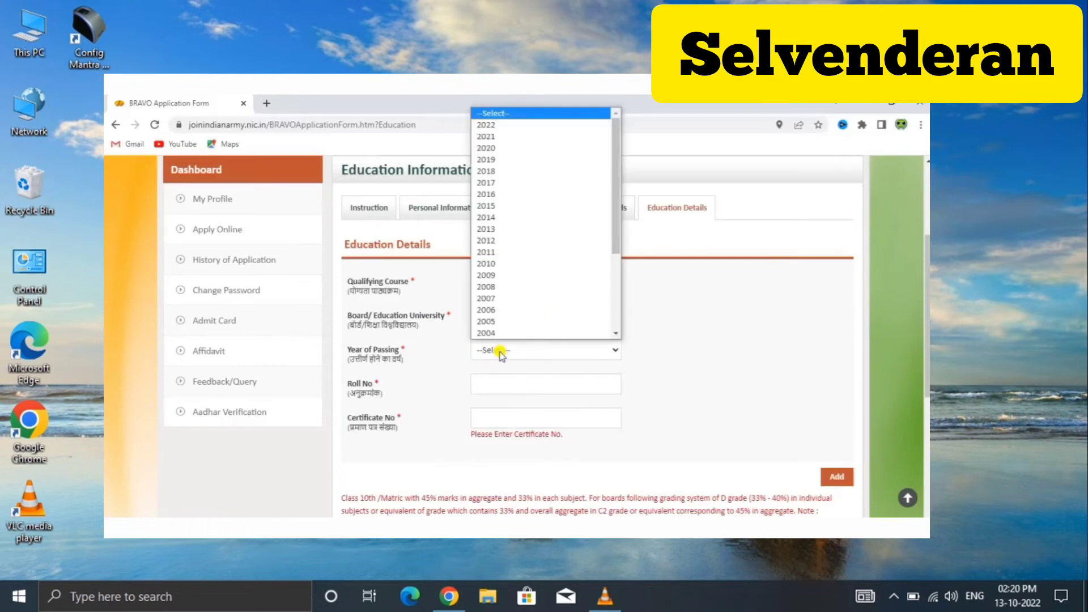
left_click(517, 148)
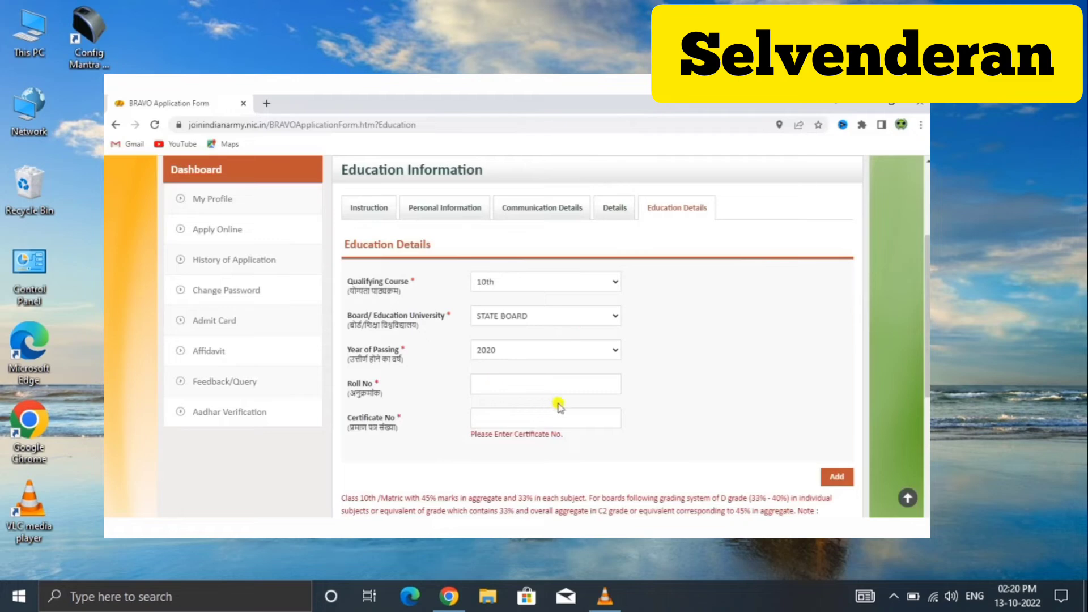
Enter the roll number and certificate number, then add the 10th record
left_click(540, 385)
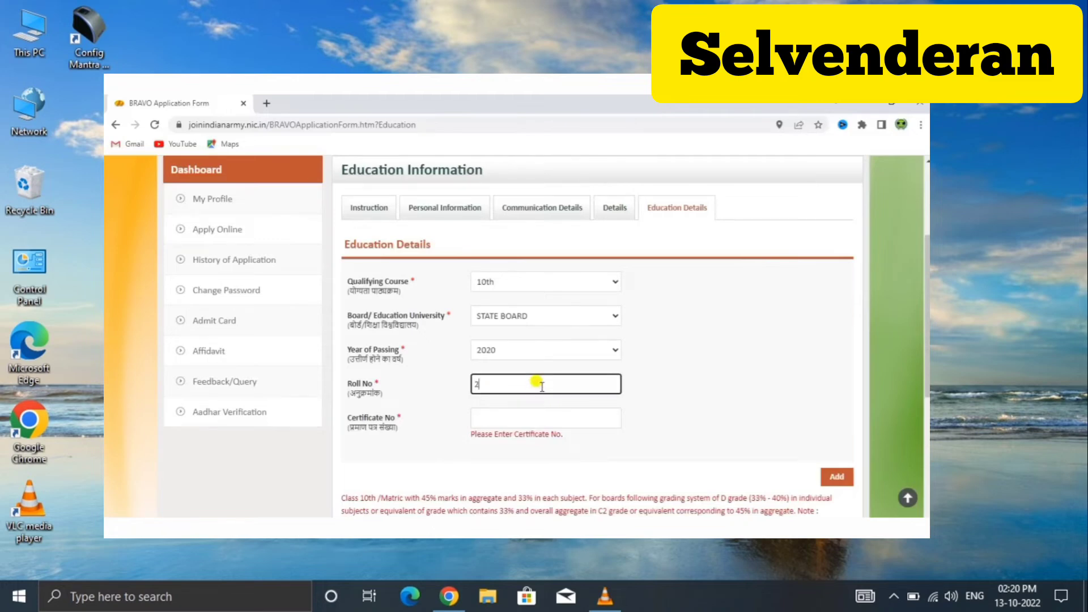
left_click(466, 420)
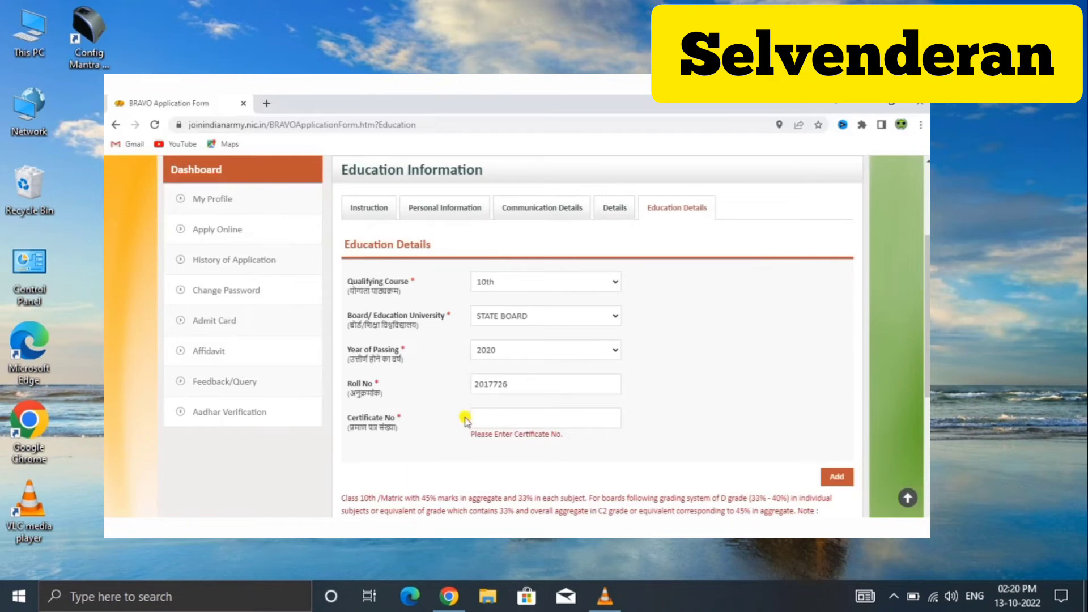
left_click(493, 415)
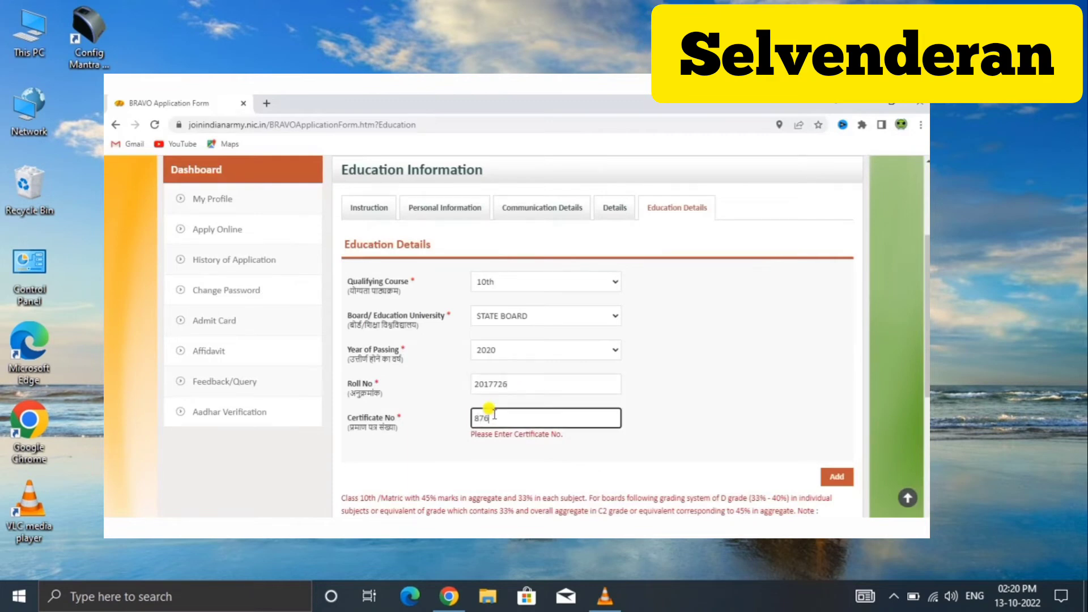
left_click(760, 436)
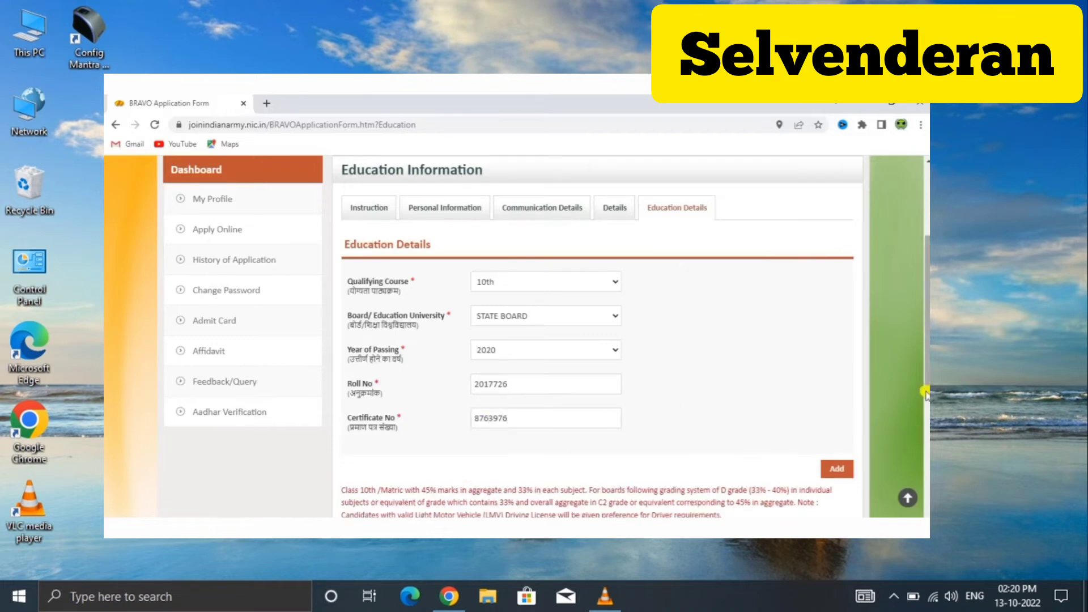
scroll(925, 393, "down", 2)
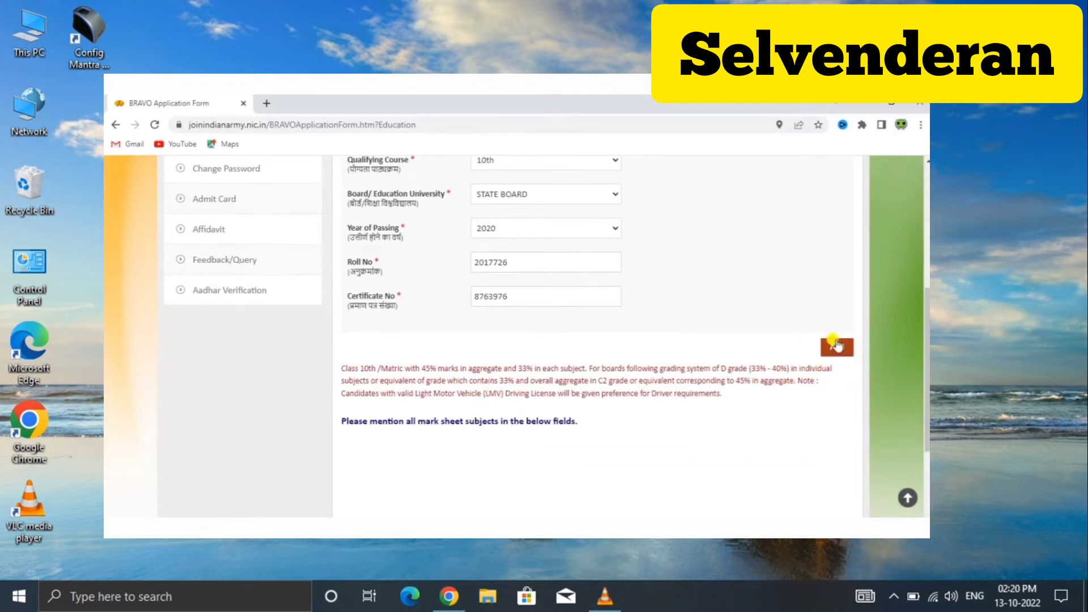
left_click(838, 346)
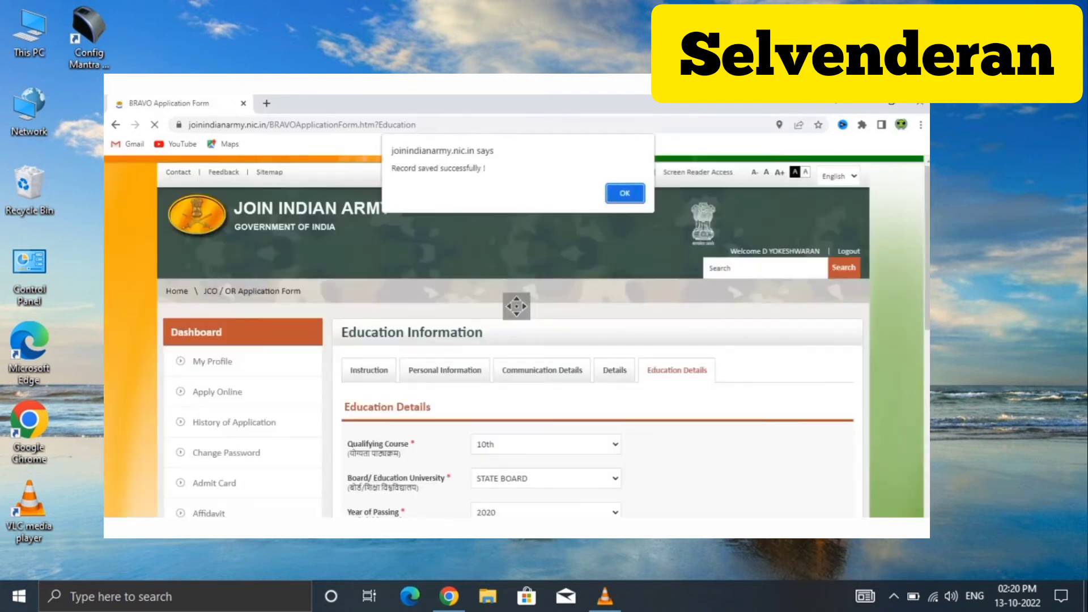
left_click(627, 195)
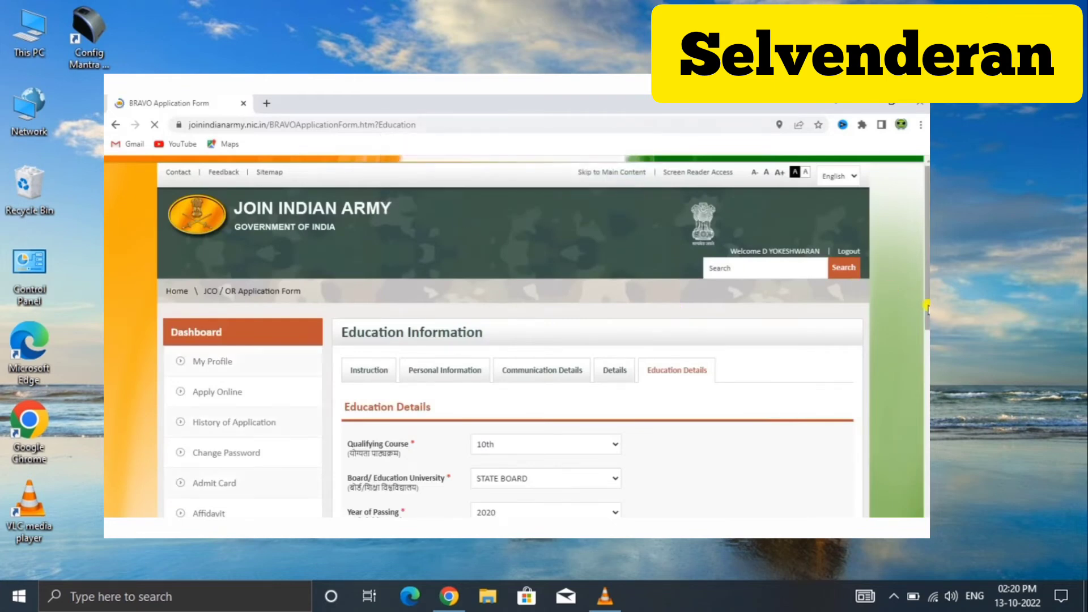
Add a Tamil subject row, entered under Others, with 85 out of 100 marks
left_click_drag(927, 308, 926, 491)
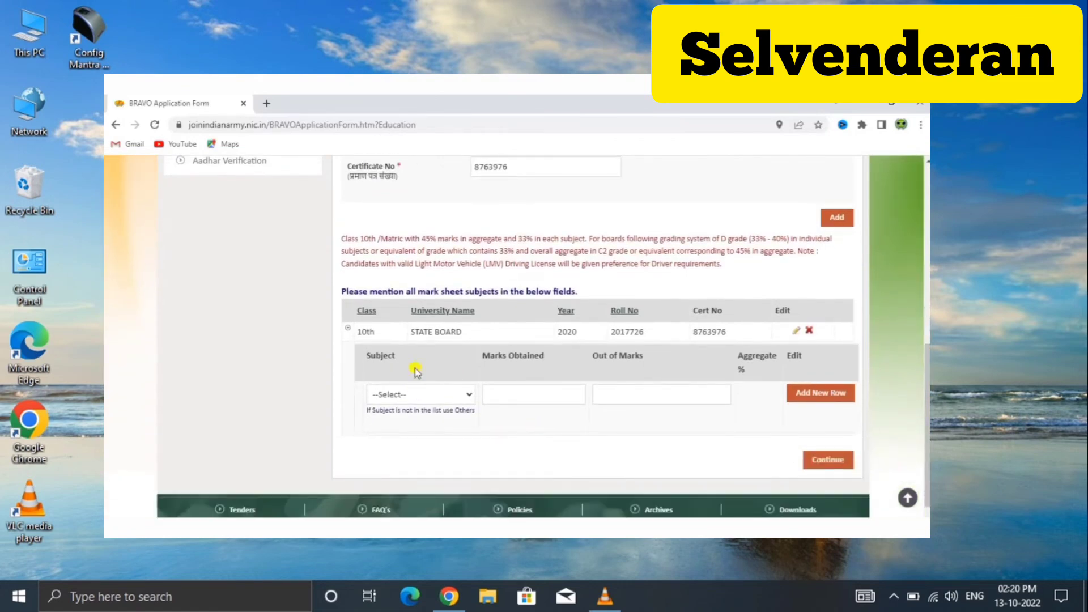
left_click(416, 396)
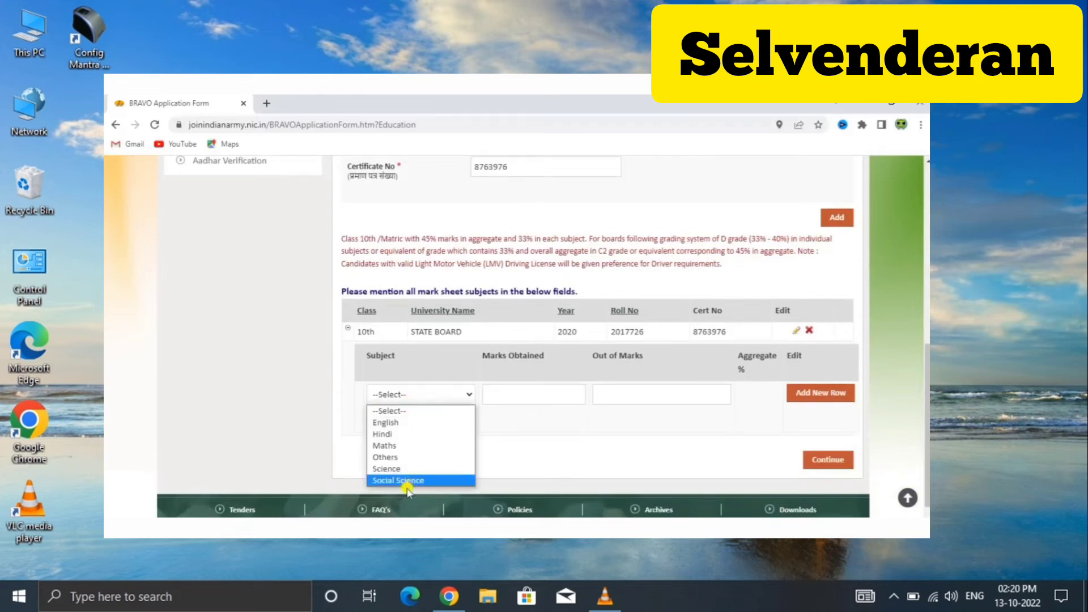
left_click(406, 460)
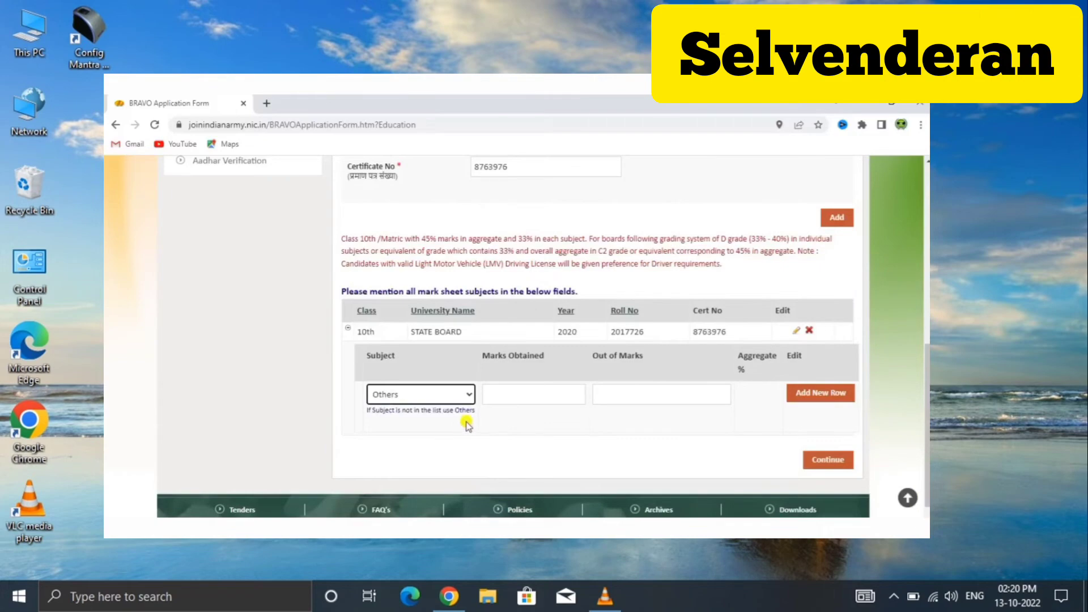
scroll(462, 418, "up", 2)
scroll(926, 359, "down", 3)
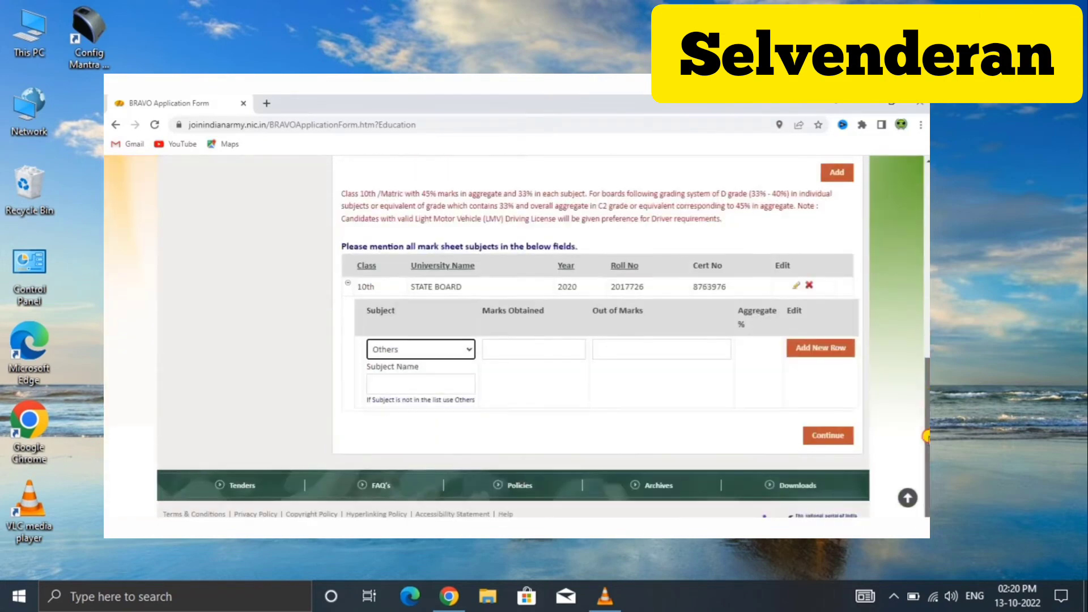
left_click(447, 377)
type("TA")
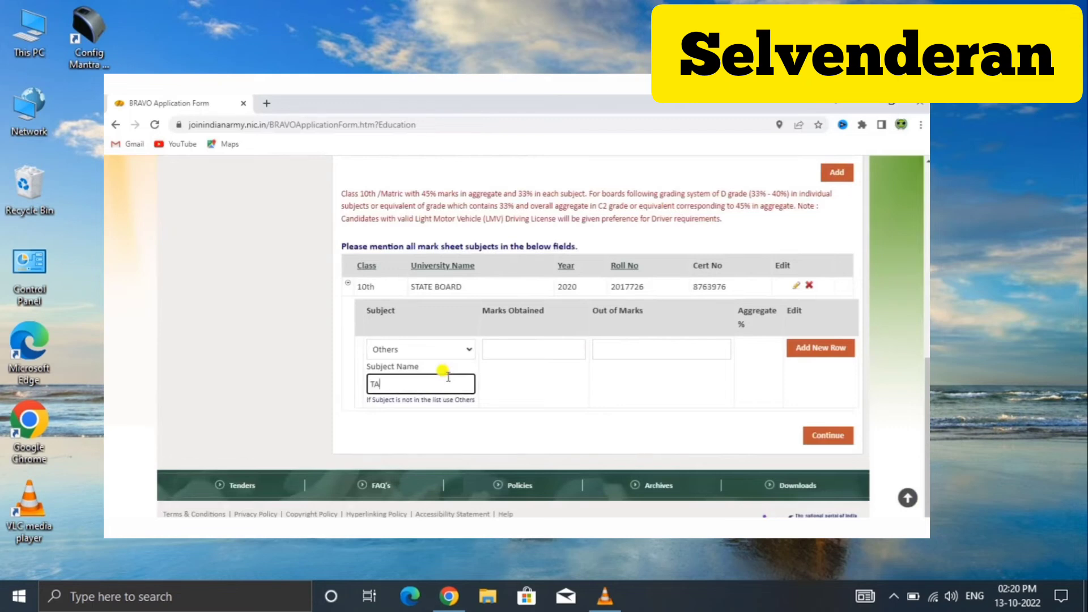
type("MIL")
left_click(531, 349)
type("85")
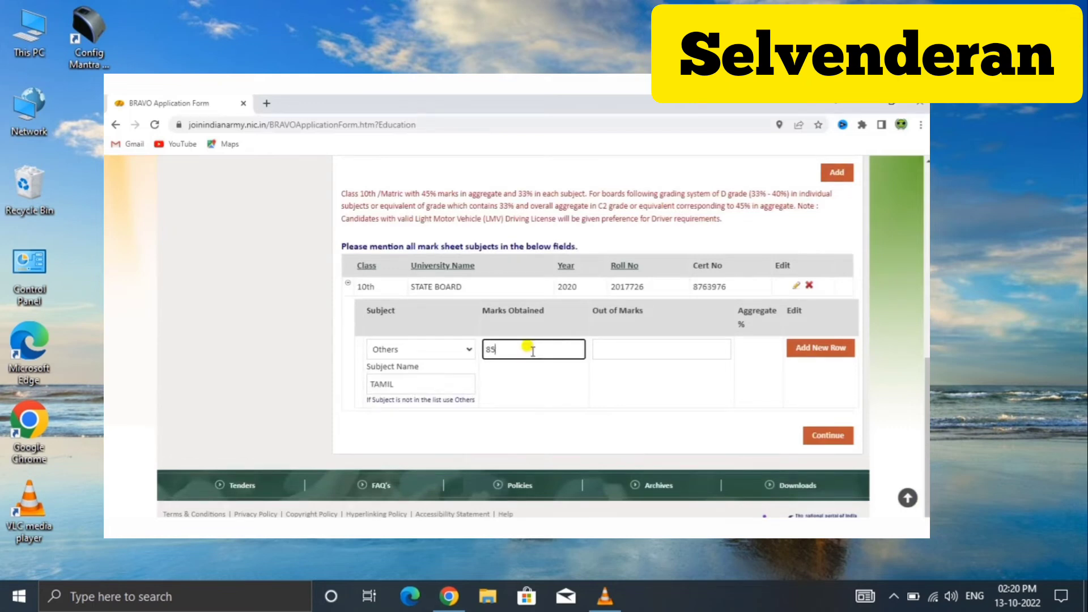
left_click(646, 352)
type("1")
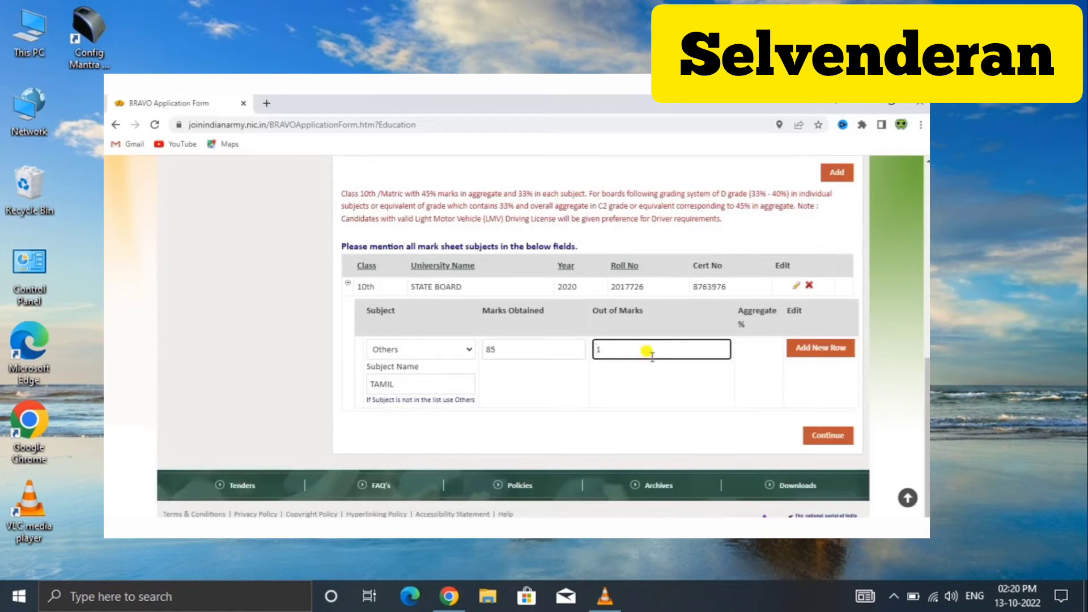
type("00")
left_click(652, 384)
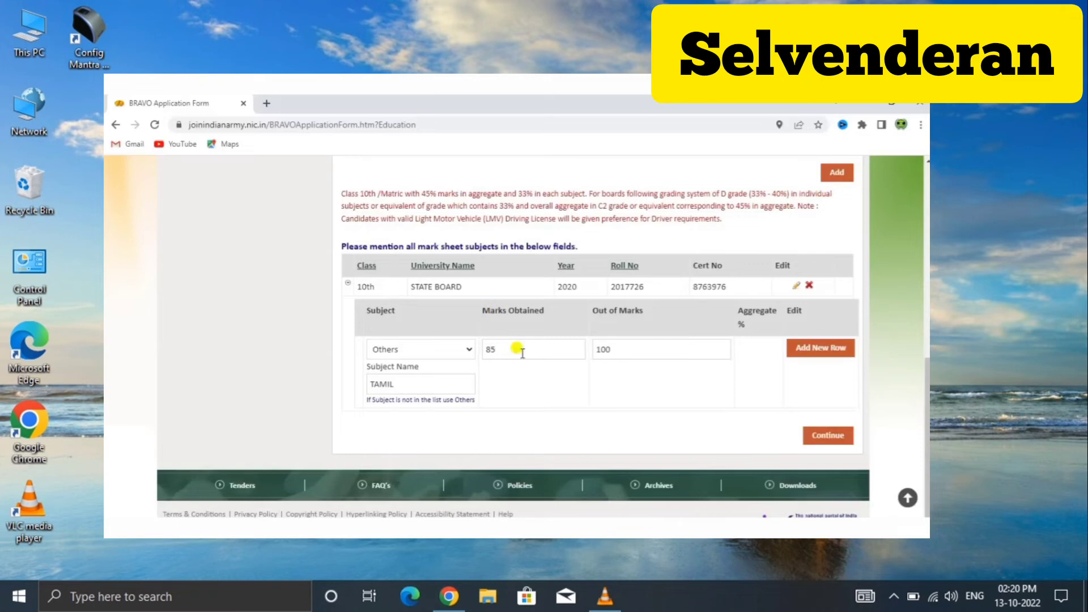
left_click(810, 359)
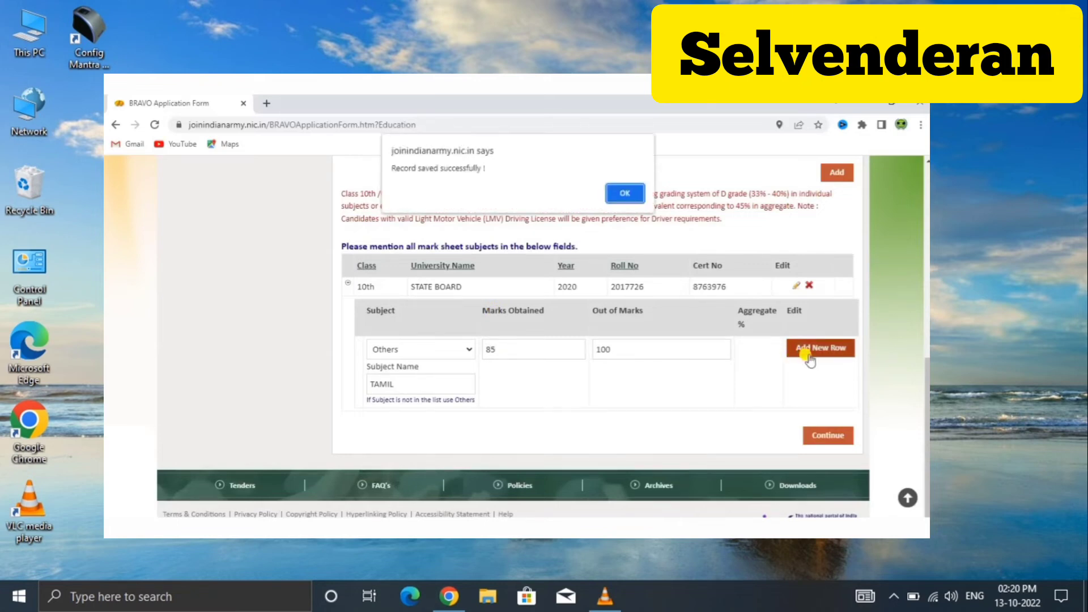
left_click(626, 192)
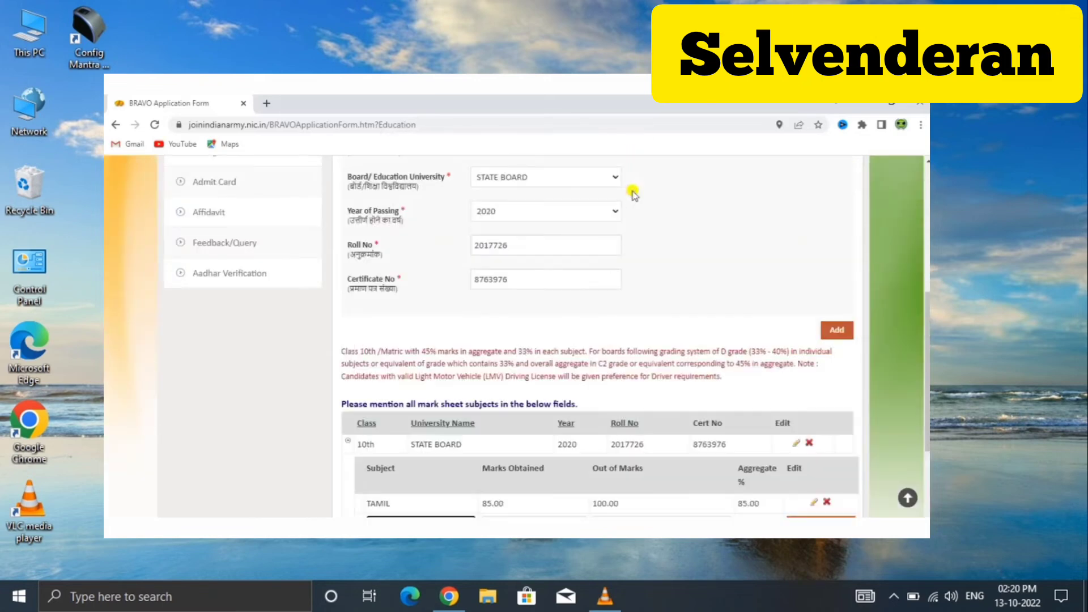
Add an English subject row with 82 out of 100 marks
left_click_drag(925, 306, 929, 422)
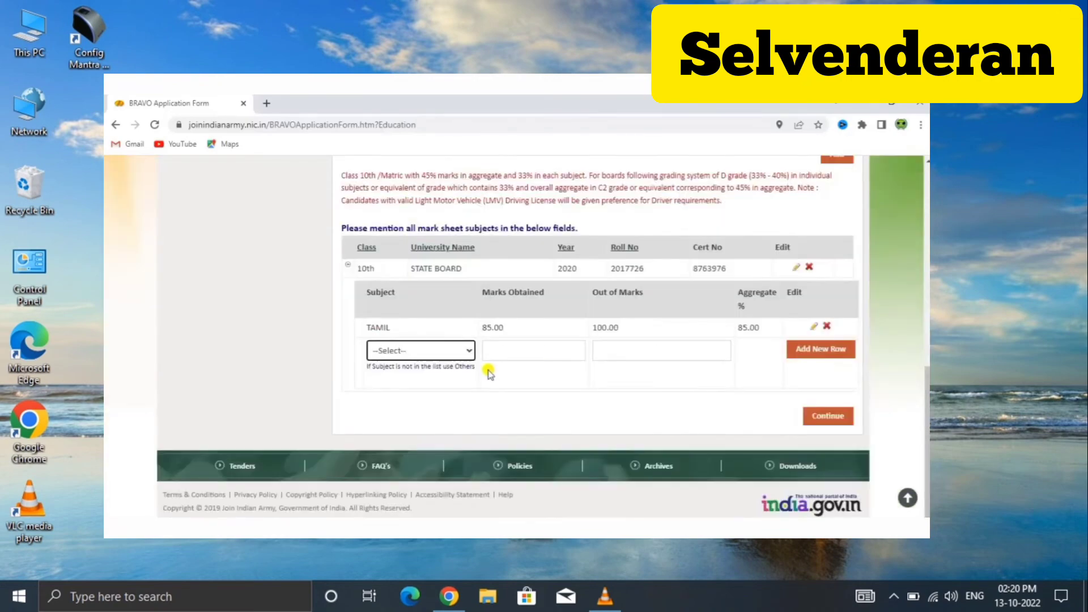
left_click(457, 351)
left_click(440, 378)
left_click(493, 350)
scroll(496, 354, "up", 3)
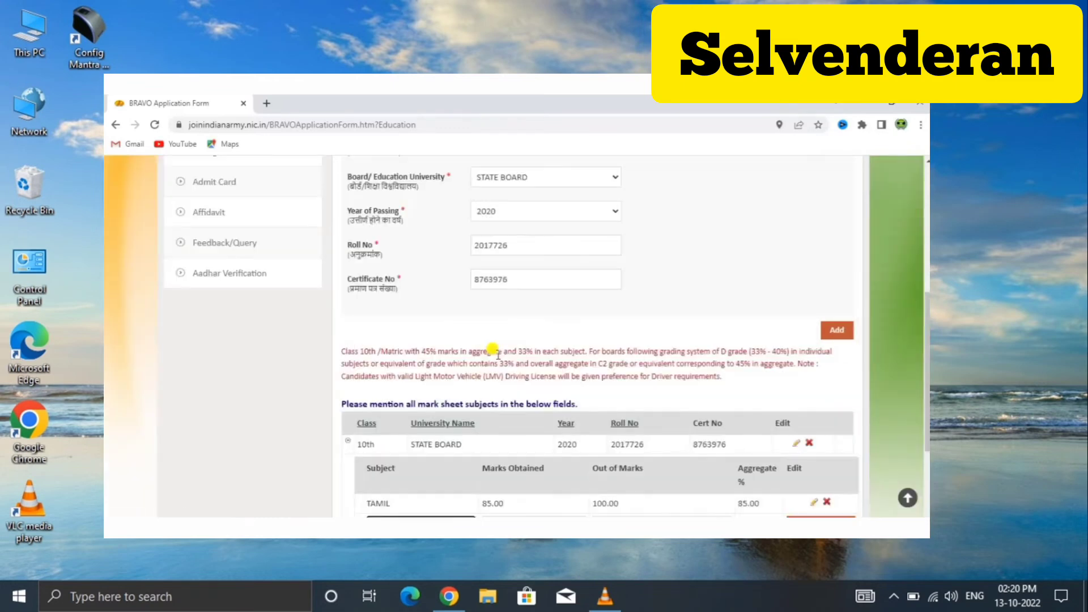
scroll(915, 306, "down", 2)
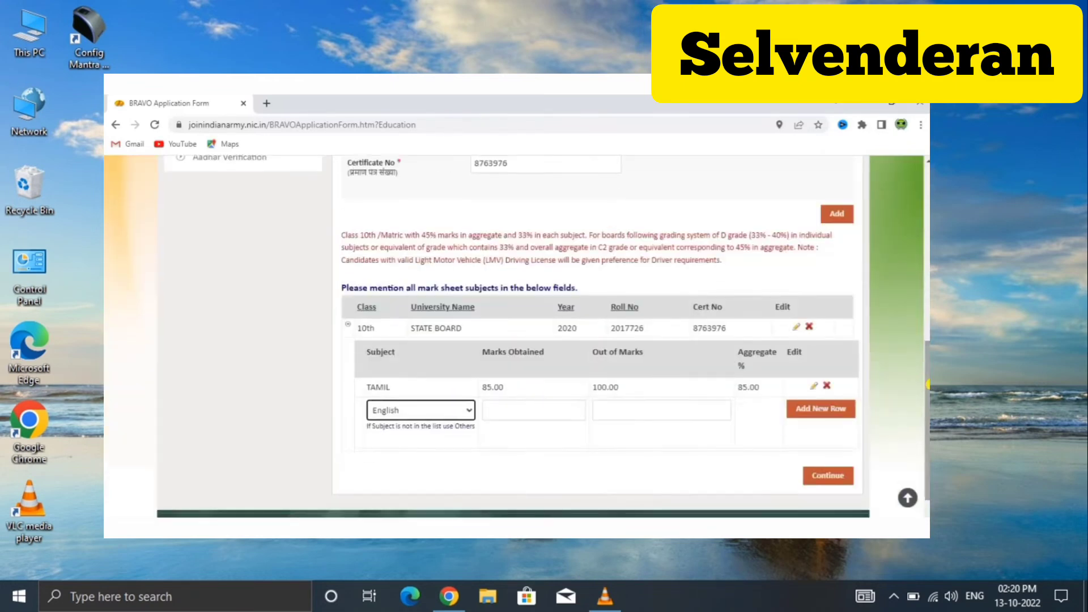
left_click(558, 407)
type("82")
left_click(615, 411)
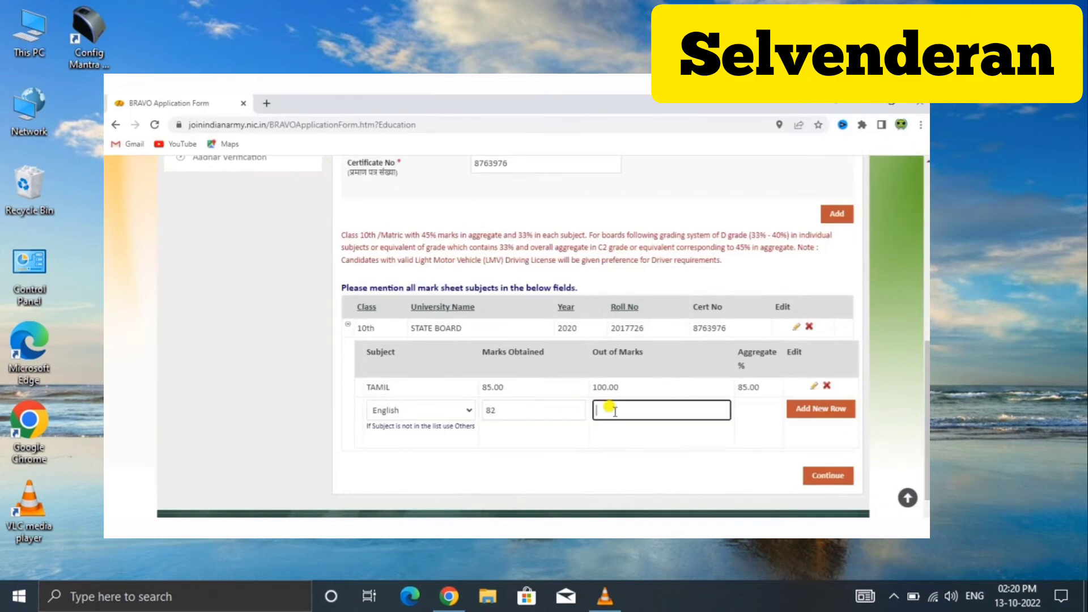
type("100")
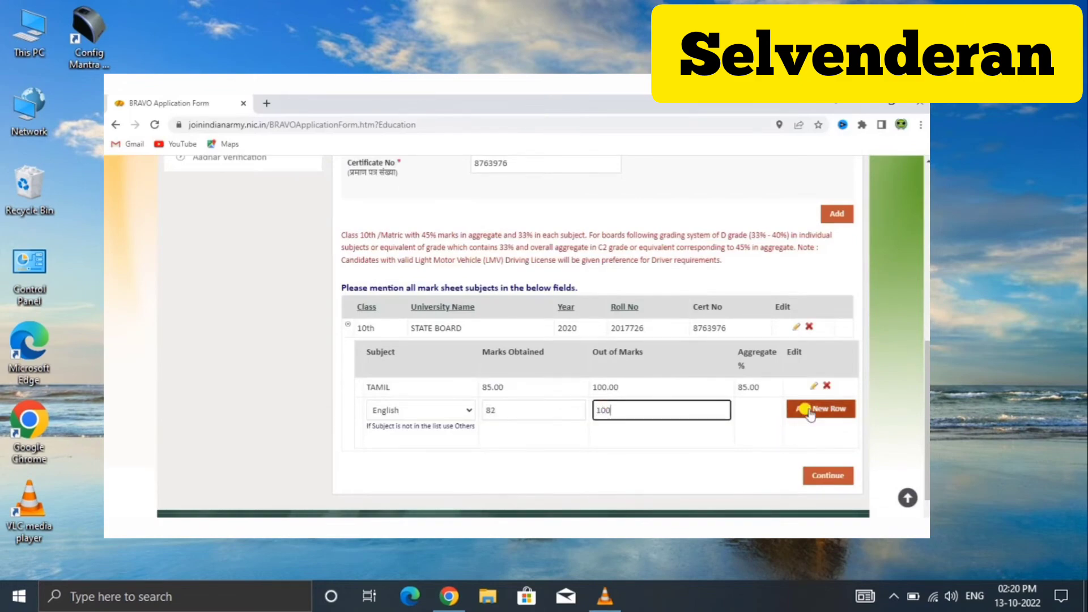
left_click(810, 413)
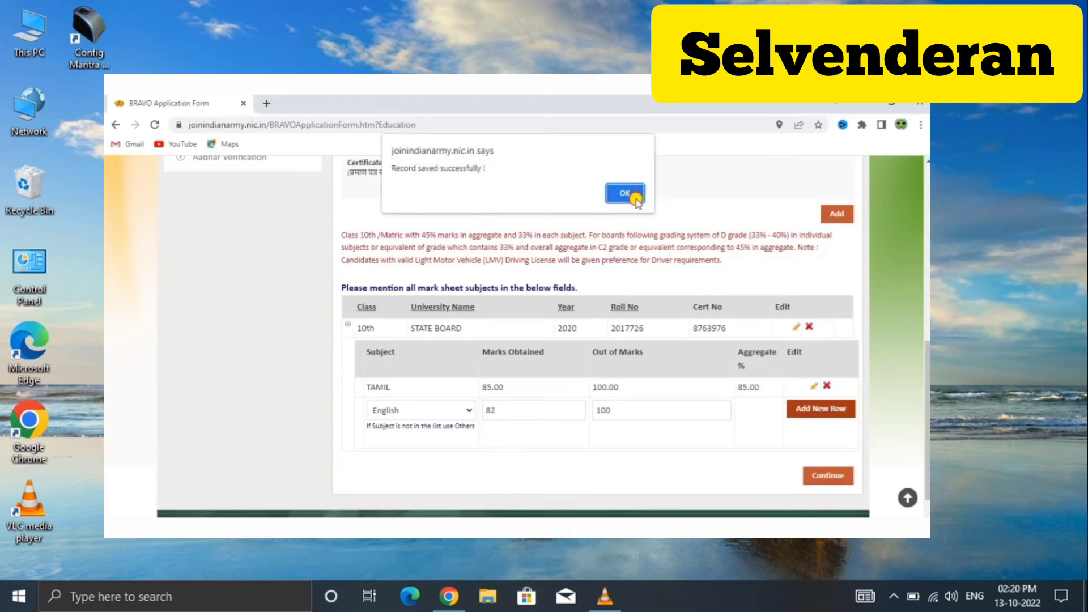
left_click(625, 194)
Scroll through the marks table to review the saved subject rows
scroll(631, 481, "down", 3)
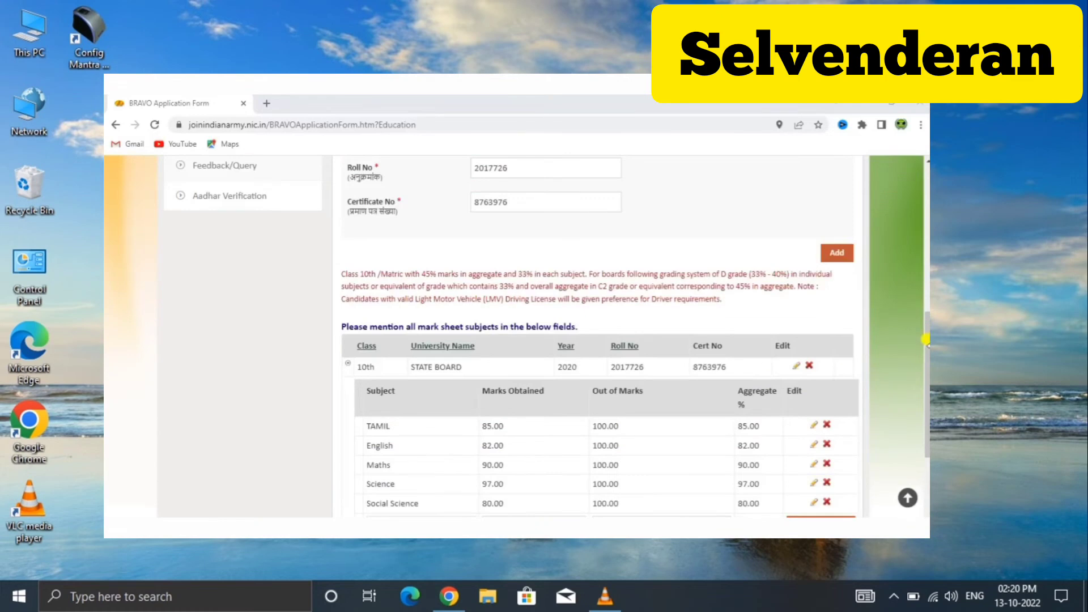
left_click_drag(927, 340, 927, 402)
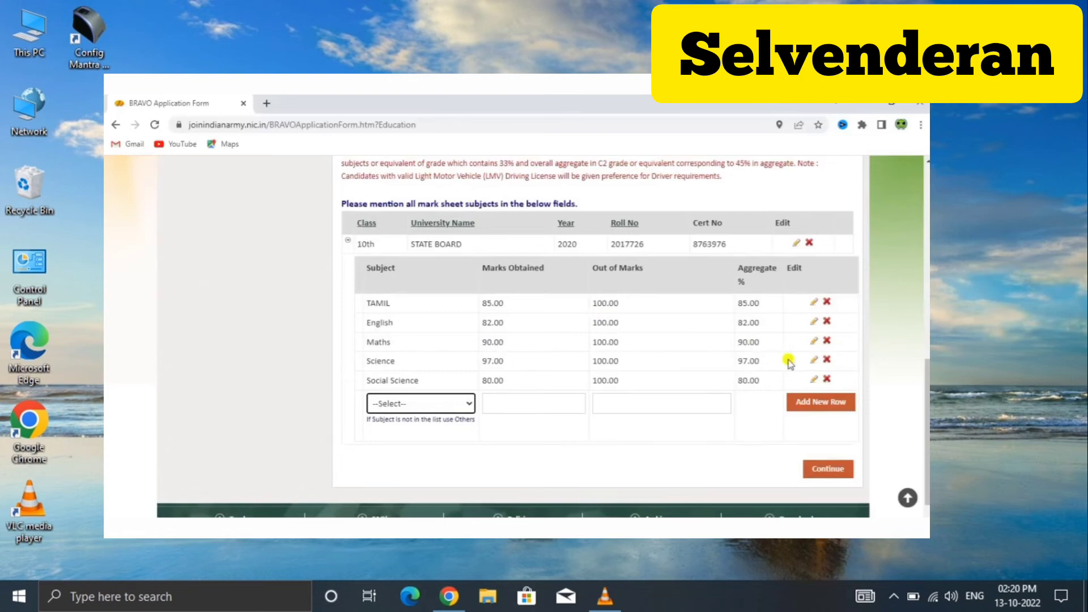
left_click_drag(926, 412, 926, 312)
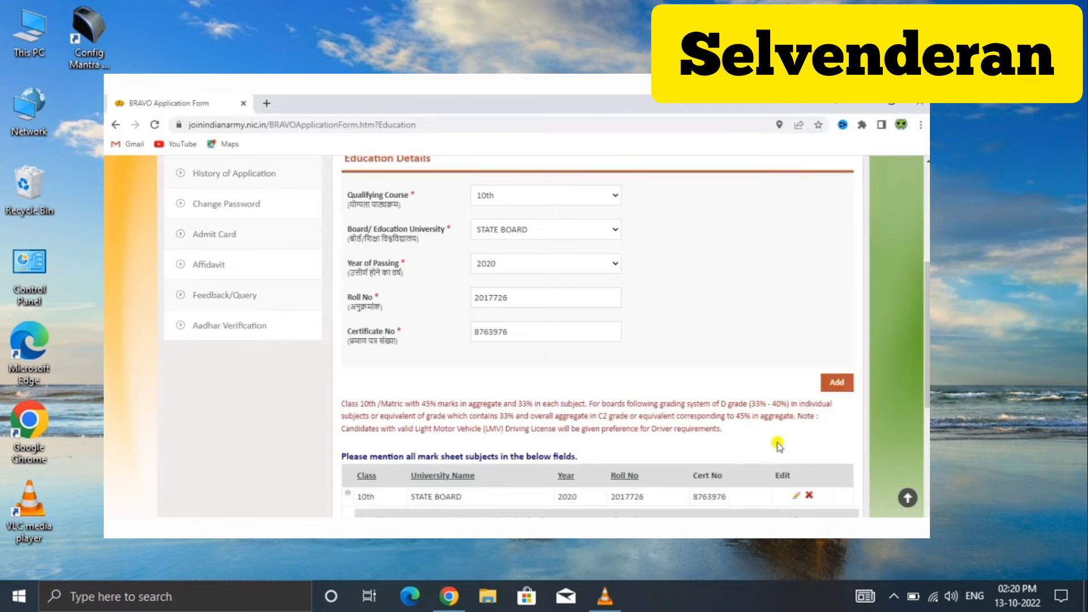
scroll(777, 445, "down", 3)
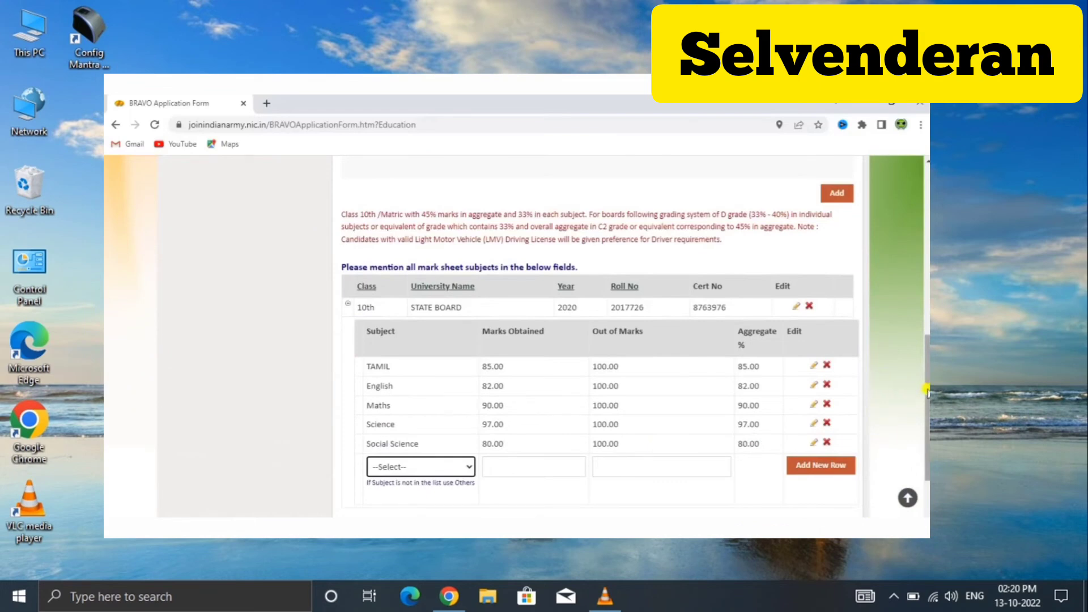
left_click_drag(925, 390, 925, 436)
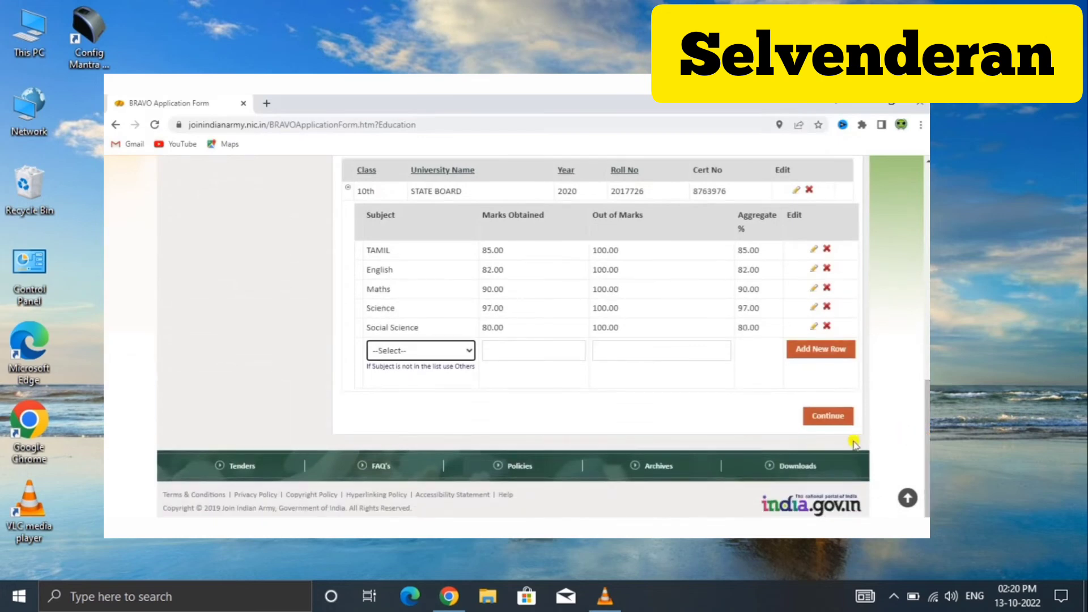
Continue past the marks table, then continue with Agniveer (General Duty) on the Eligibility page
left_click(829, 416)
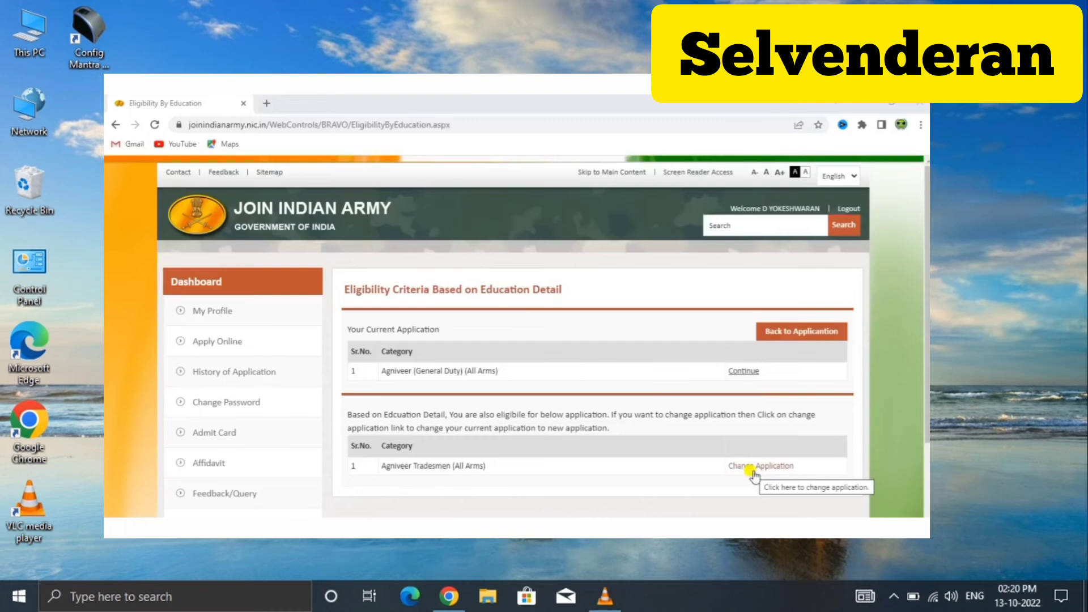
left_click(739, 371)
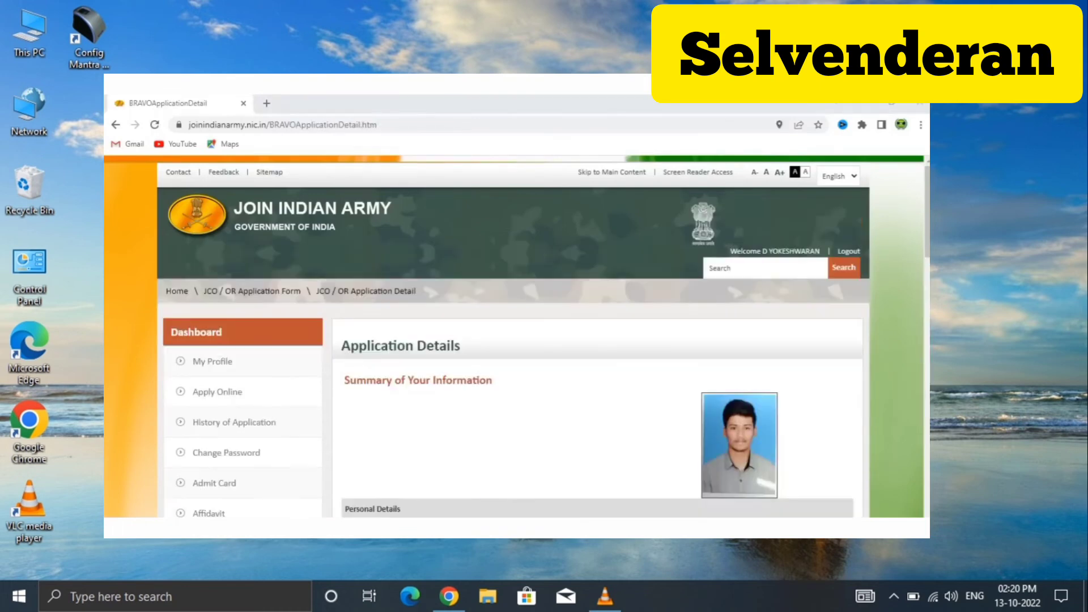
left_click_drag(923, 245, 927, 501)
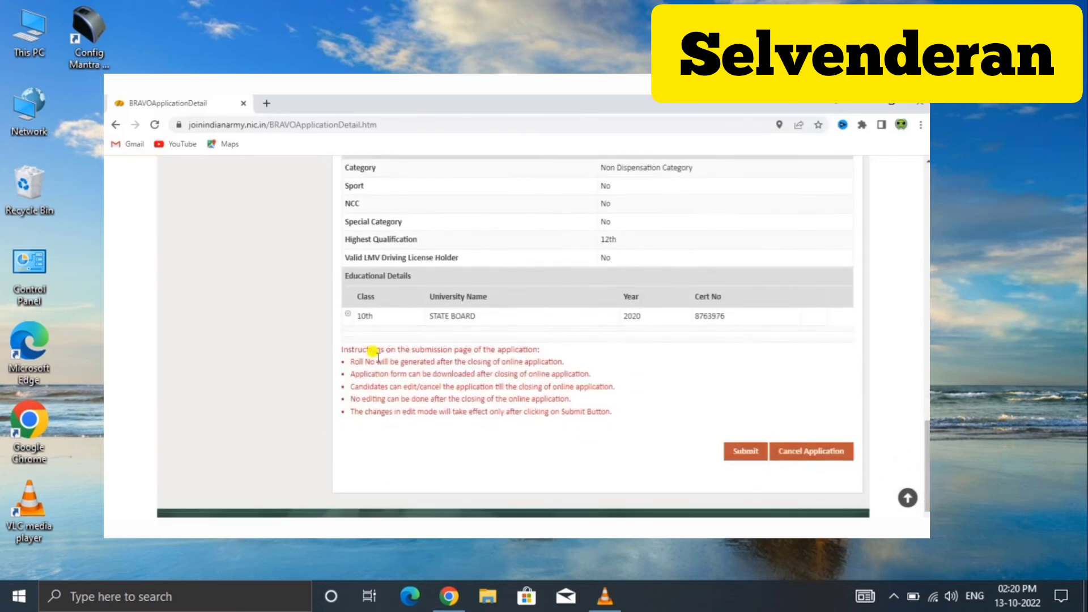
left_click_drag(350, 361, 559, 352)
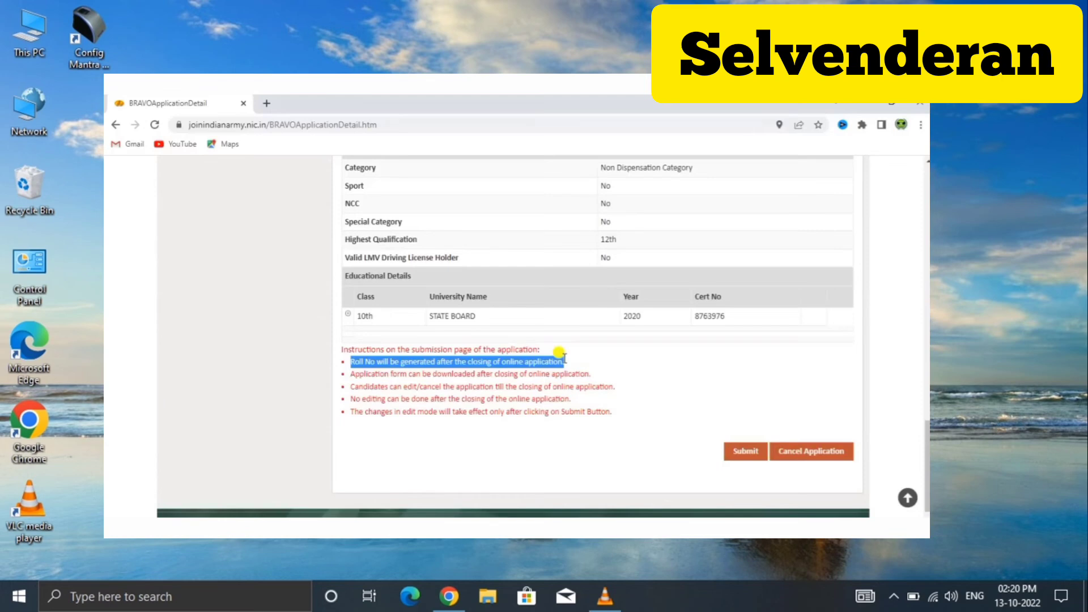
triple_click(509, 373)
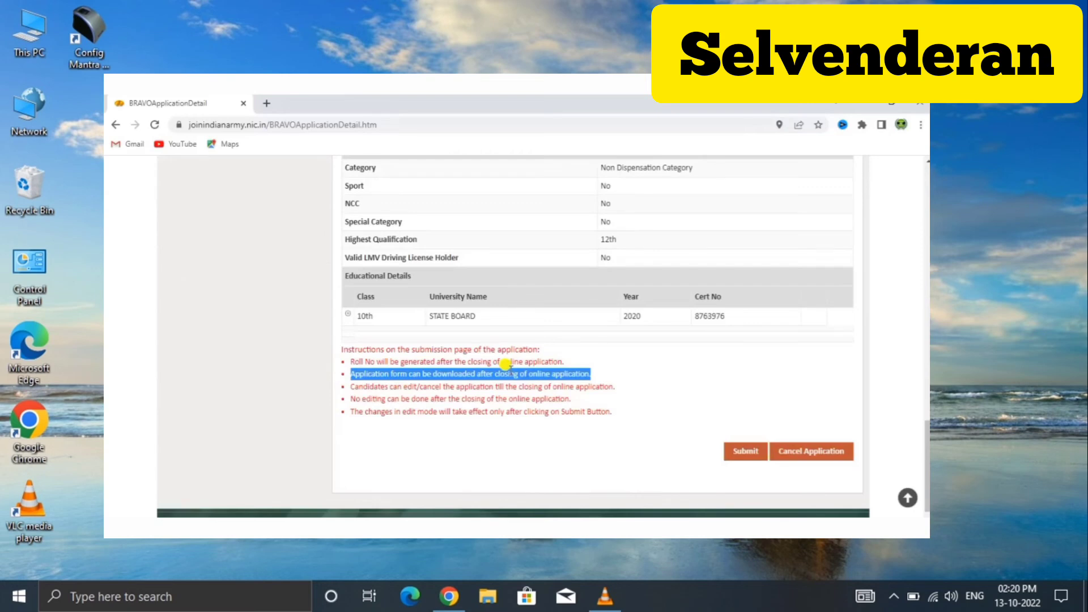
double_click(473, 386)
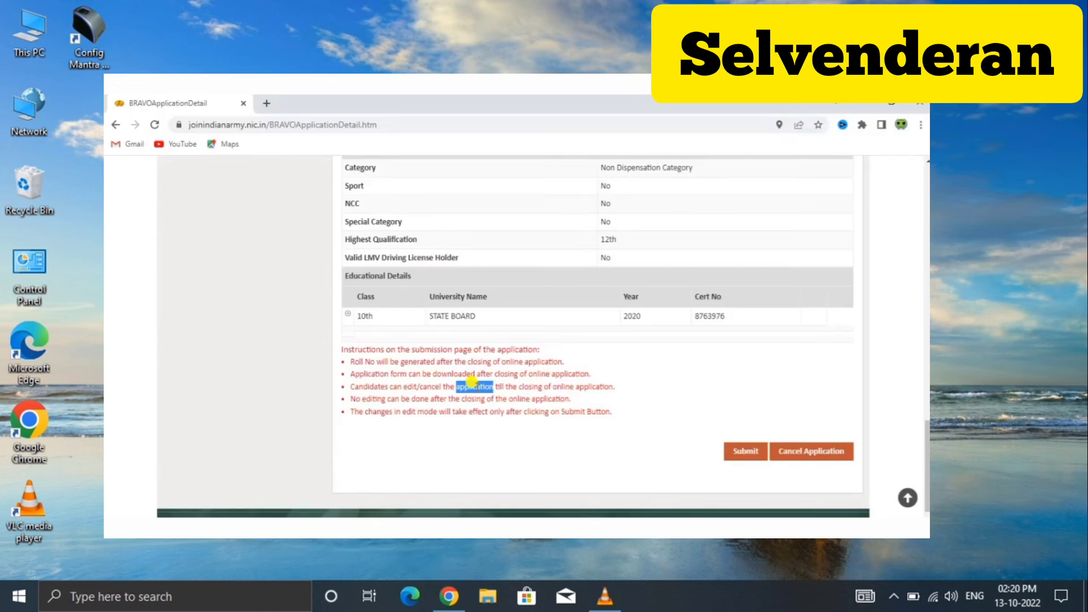
left_click(636, 405)
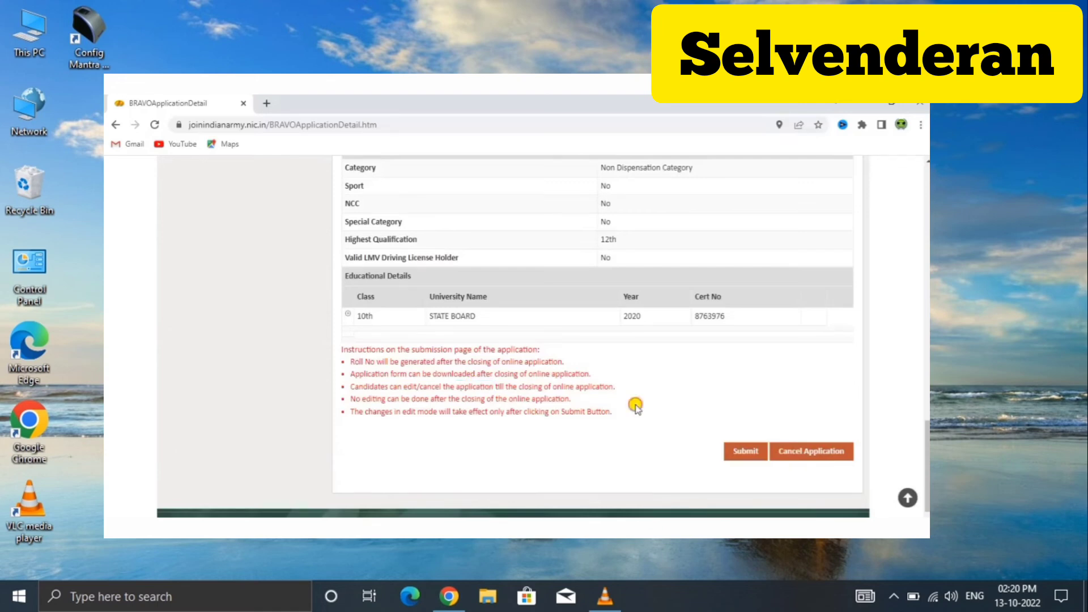
Submit the Agniveer application, confirming and acknowledging the success message
left_click(737, 453)
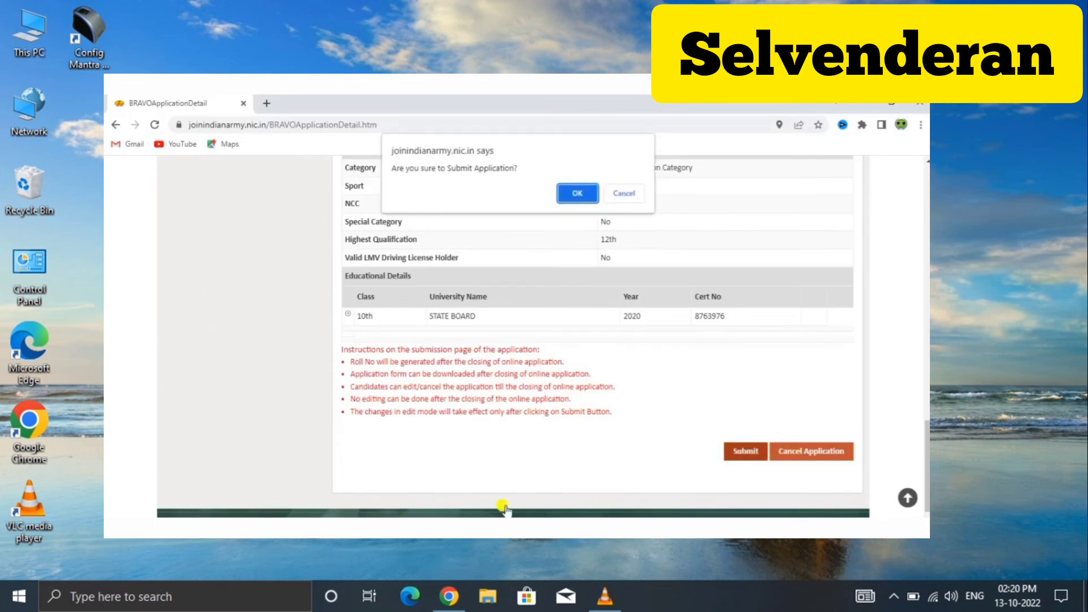
left_click(576, 195)
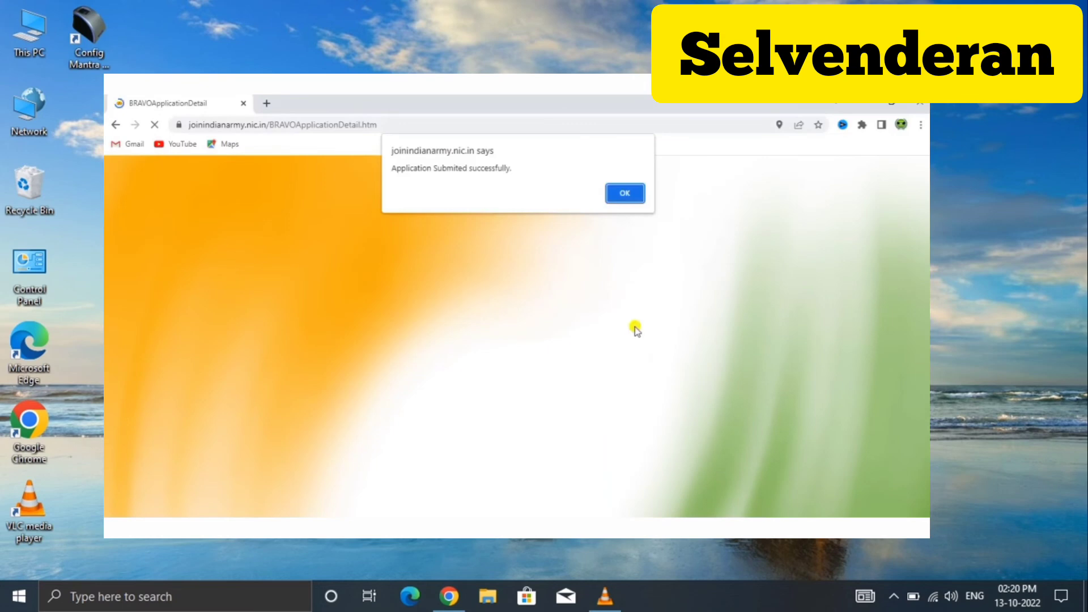
left_click(627, 193)
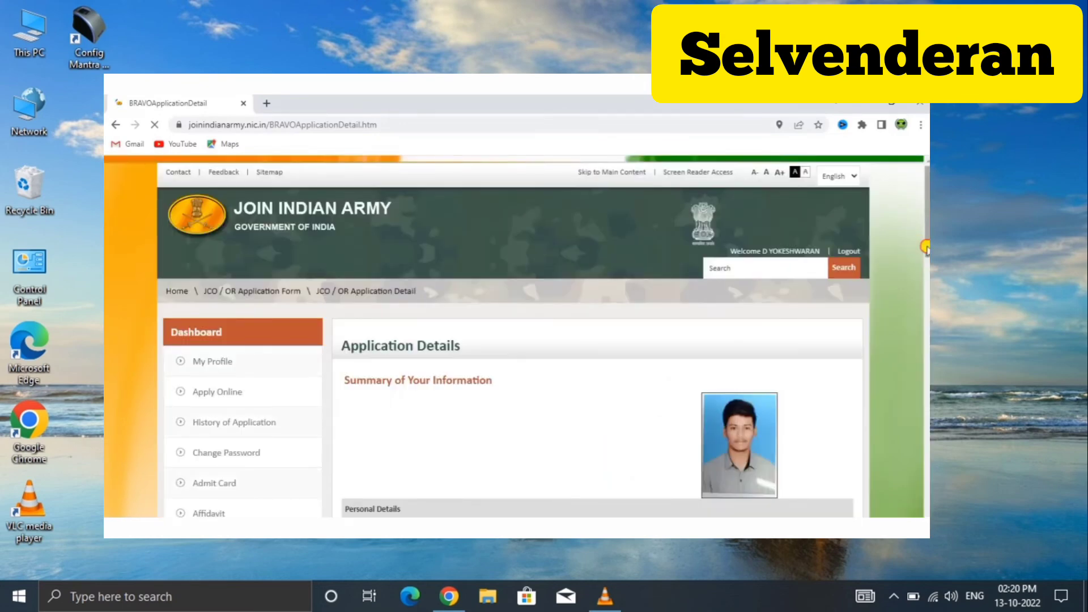
mouse_move(925, 248)
left_mouse_down()
mouse_move(927, 466)
mouse_move(927, 269)
left_mouse_up()
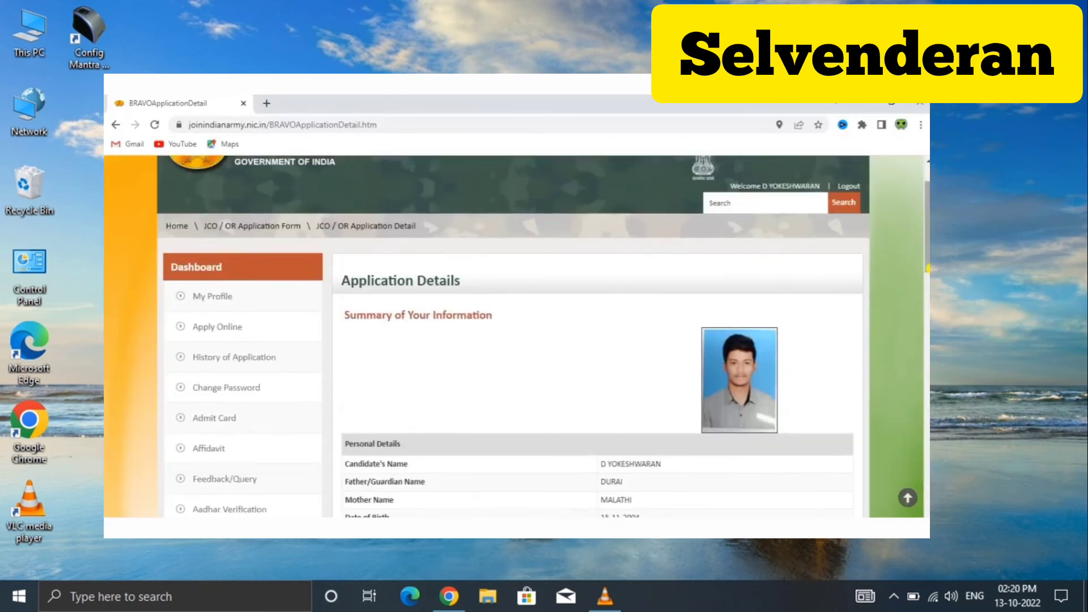
Open History of Application from the Dashboard sidebar
left_click(256, 358)
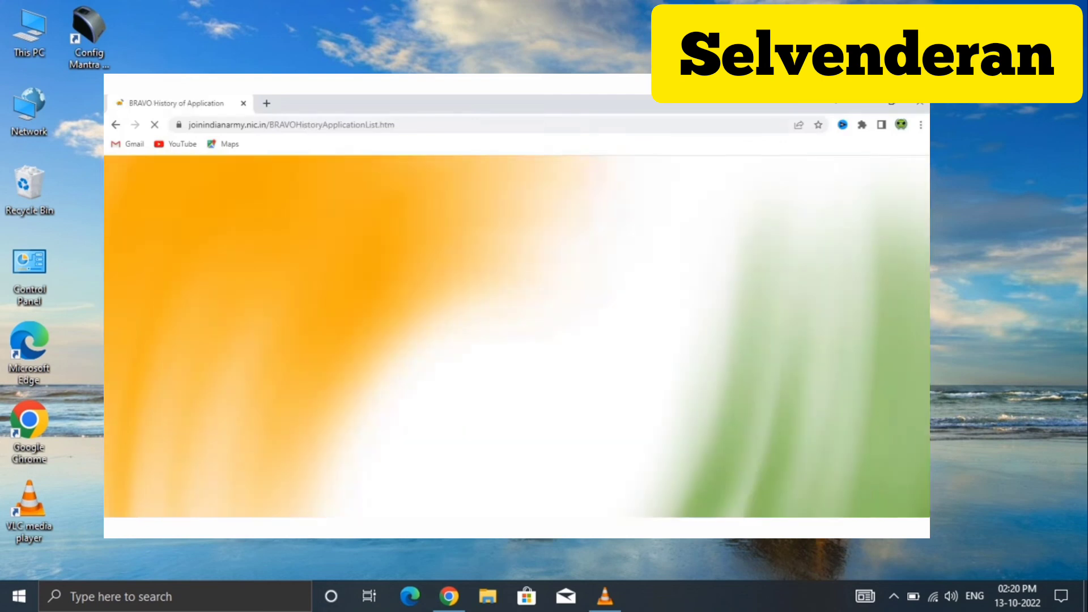